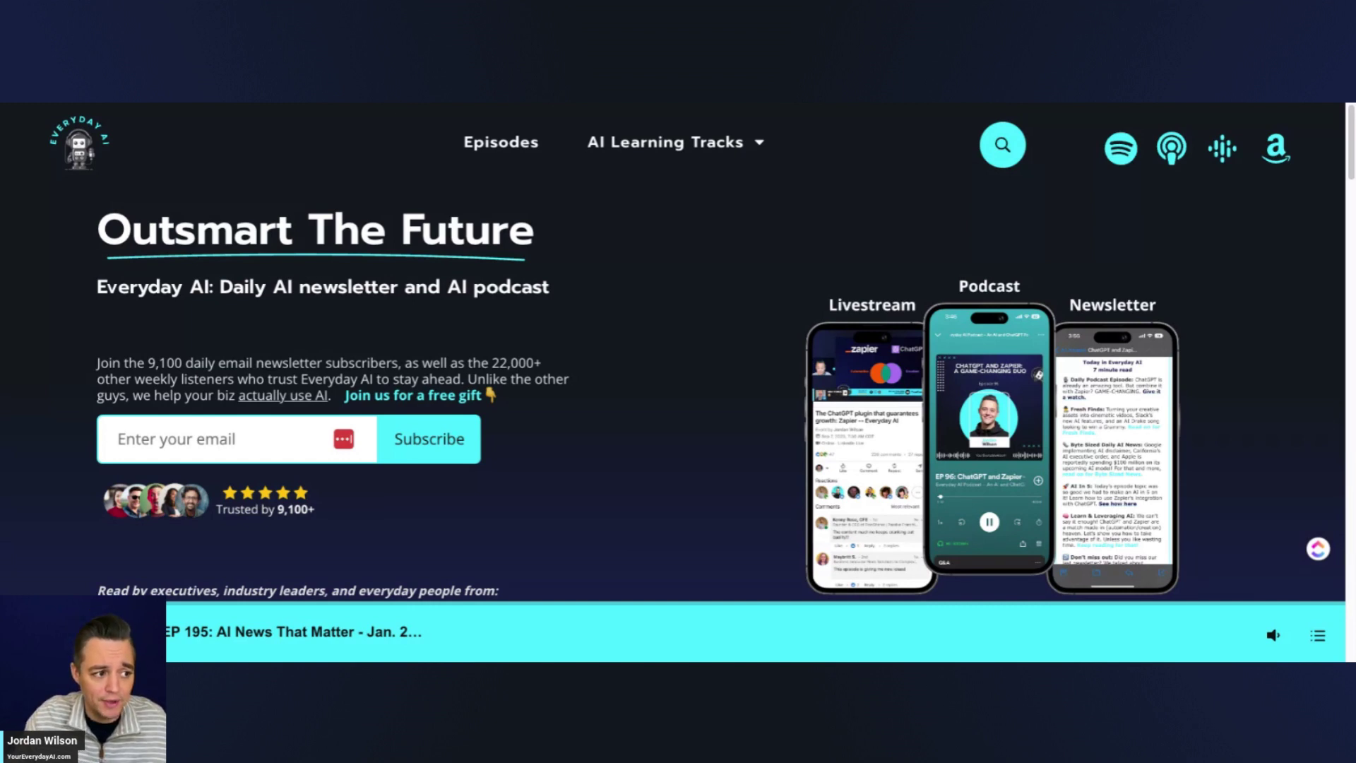
Switch to the Write For Me GPT and highlight 'For Me' in its title
key("ctrl+Tab")
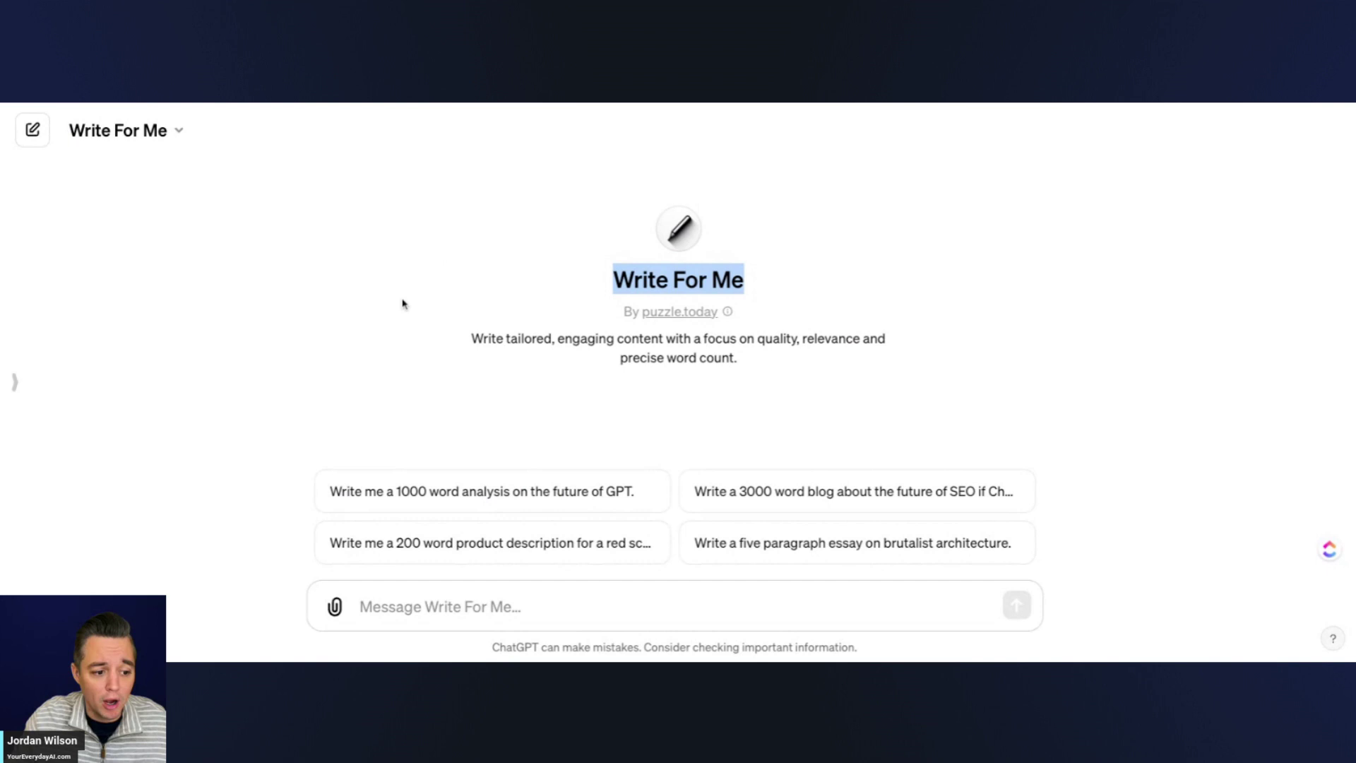
left_click_drag(673, 281, 766, 287)
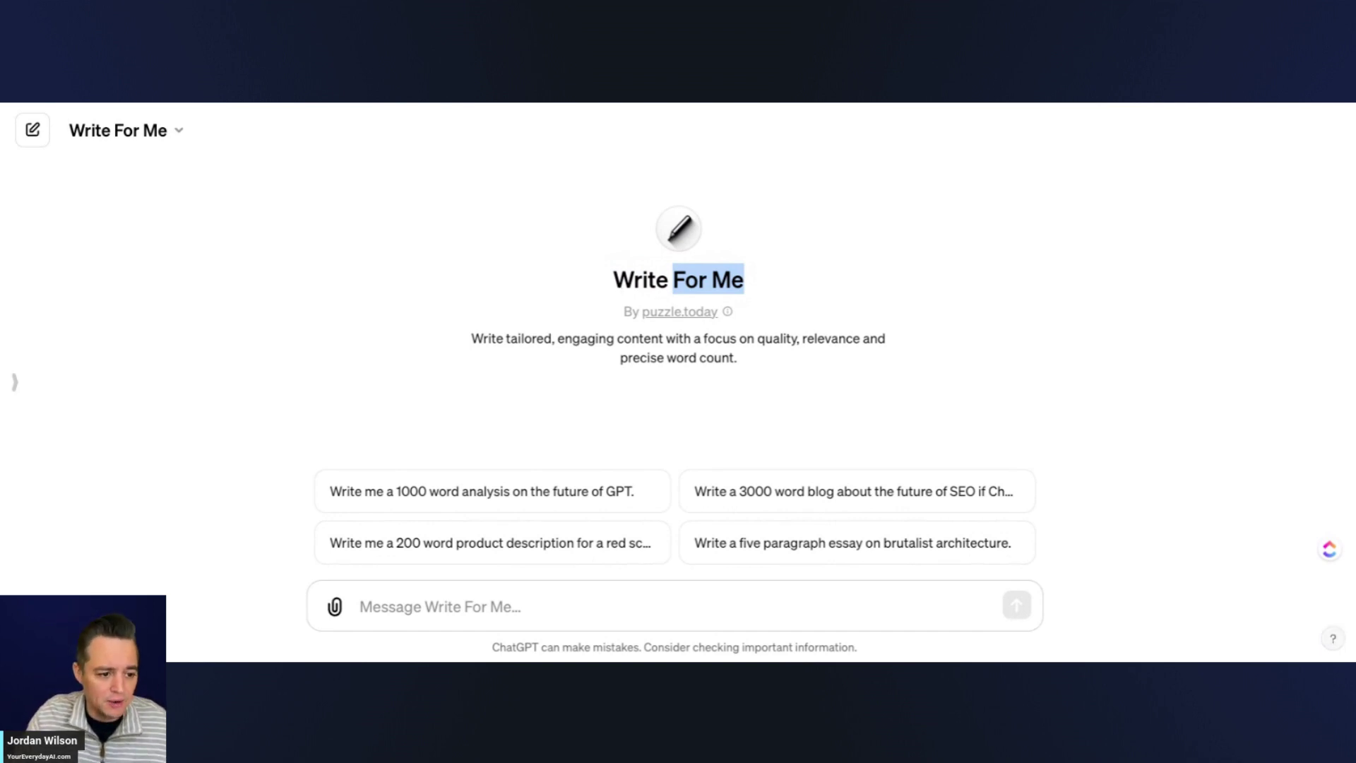
key("alt+Left")
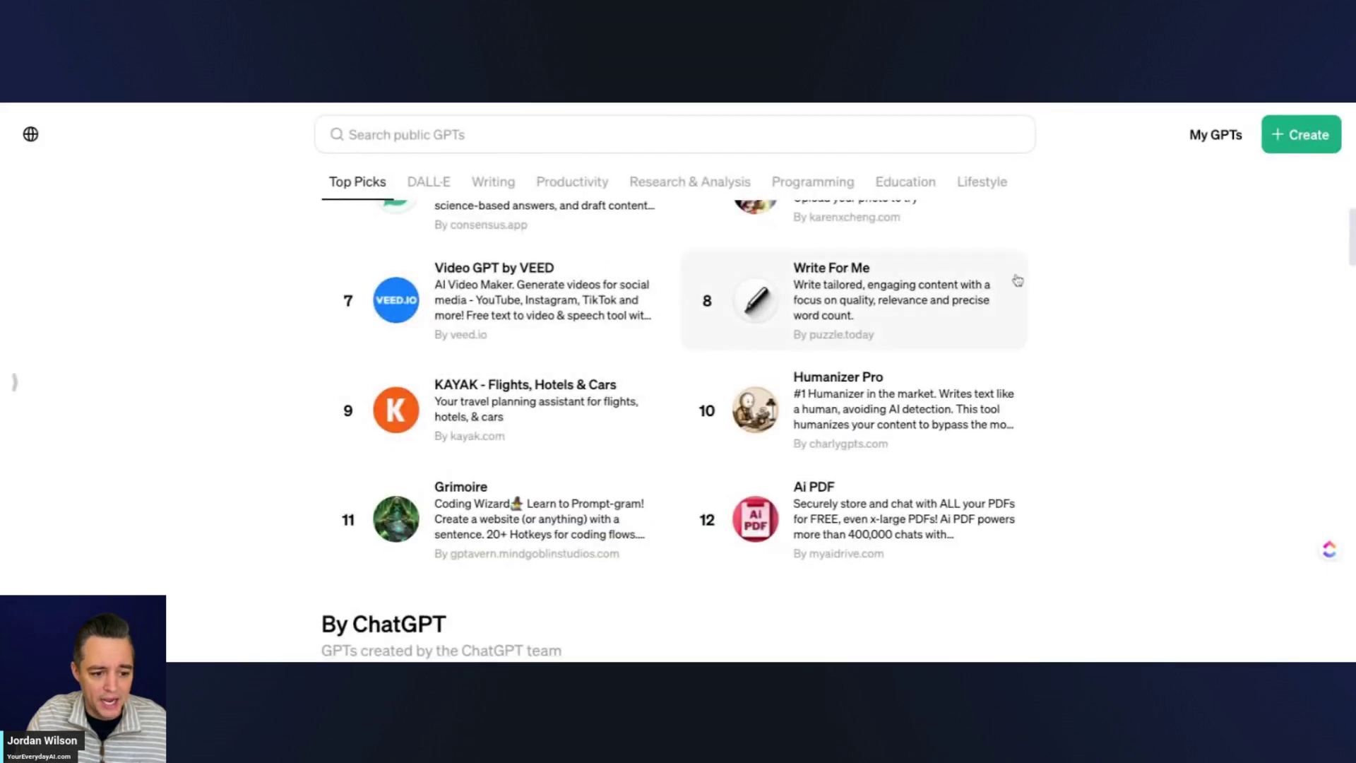
scroll(892, 353, "up", 4)
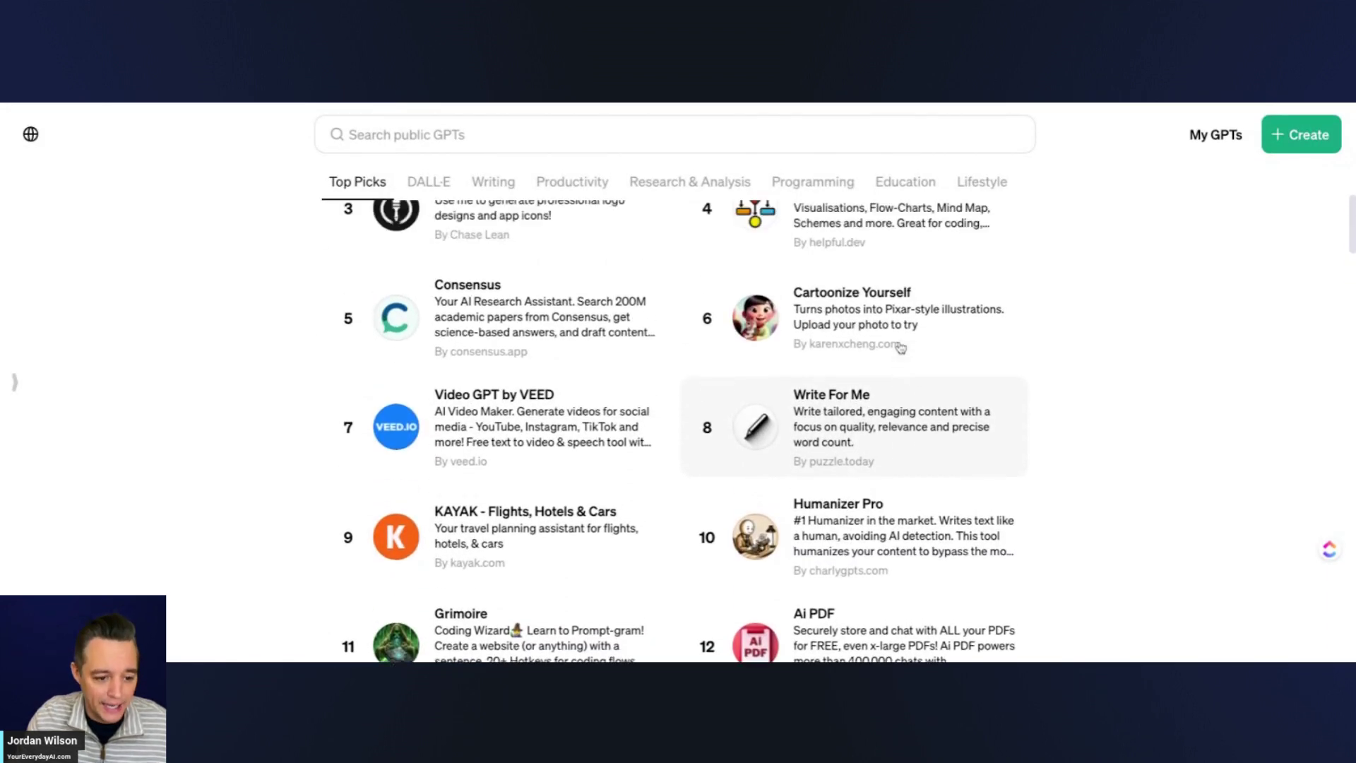
scroll(902, 352, "down", 3)
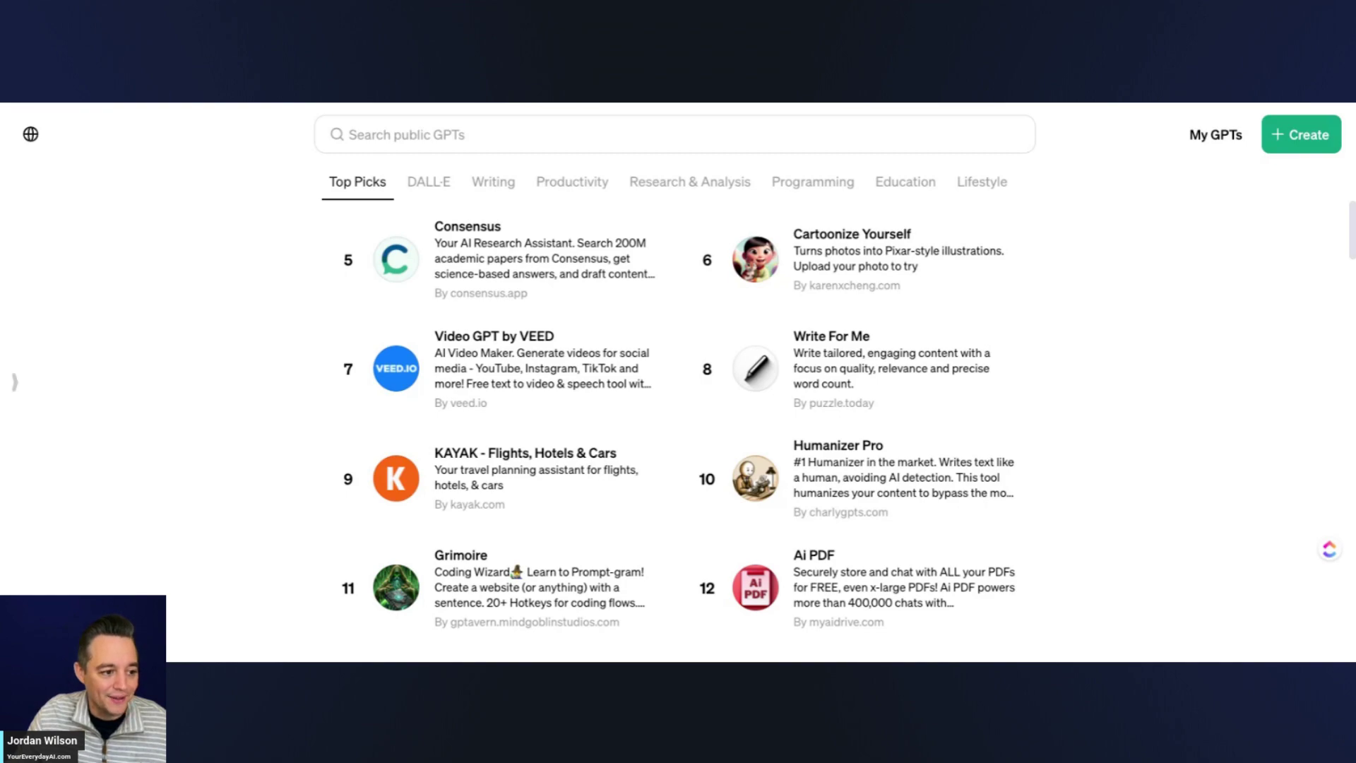
Open the Ep 191 AI Search Takeover episode page on the Everyday AI site
key("ctrl+Tab")
scroll(235, 340, "down", 2)
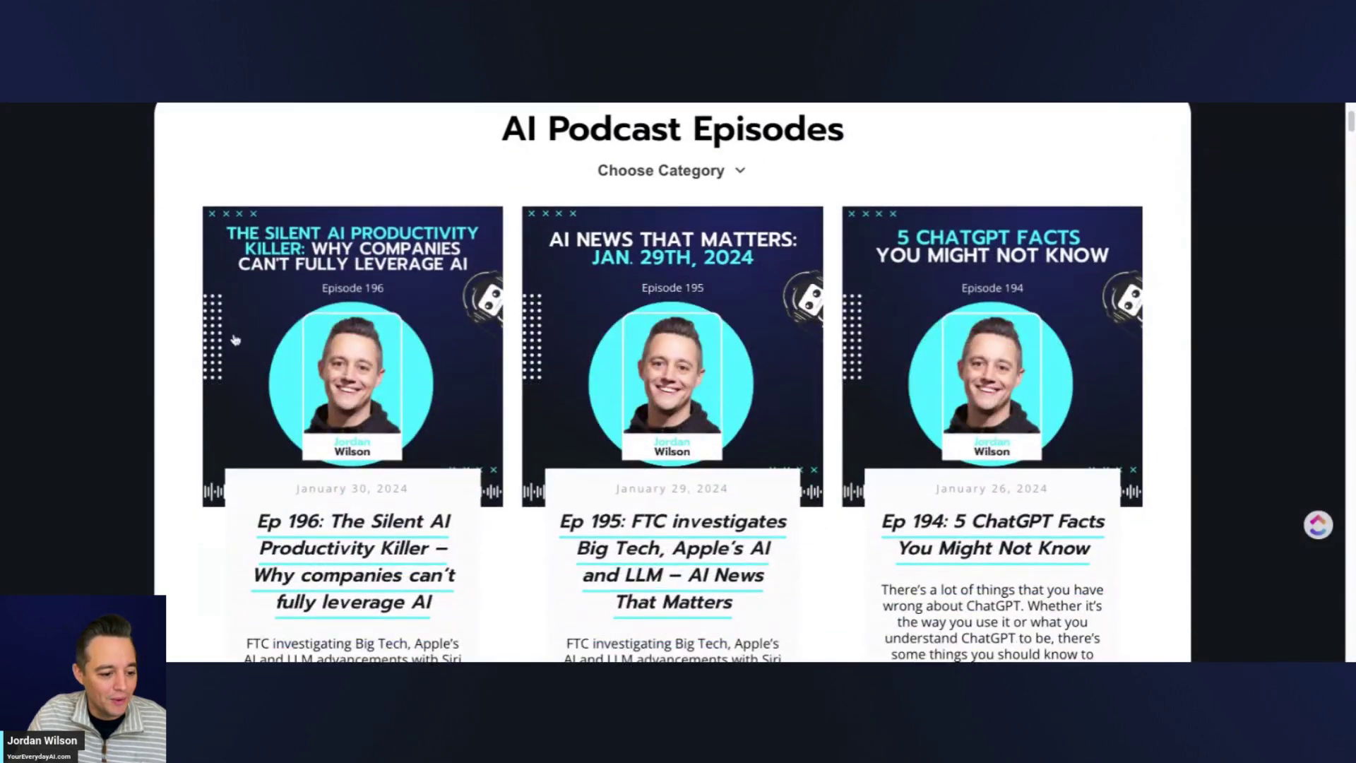
scroll(235, 340, "down", 9)
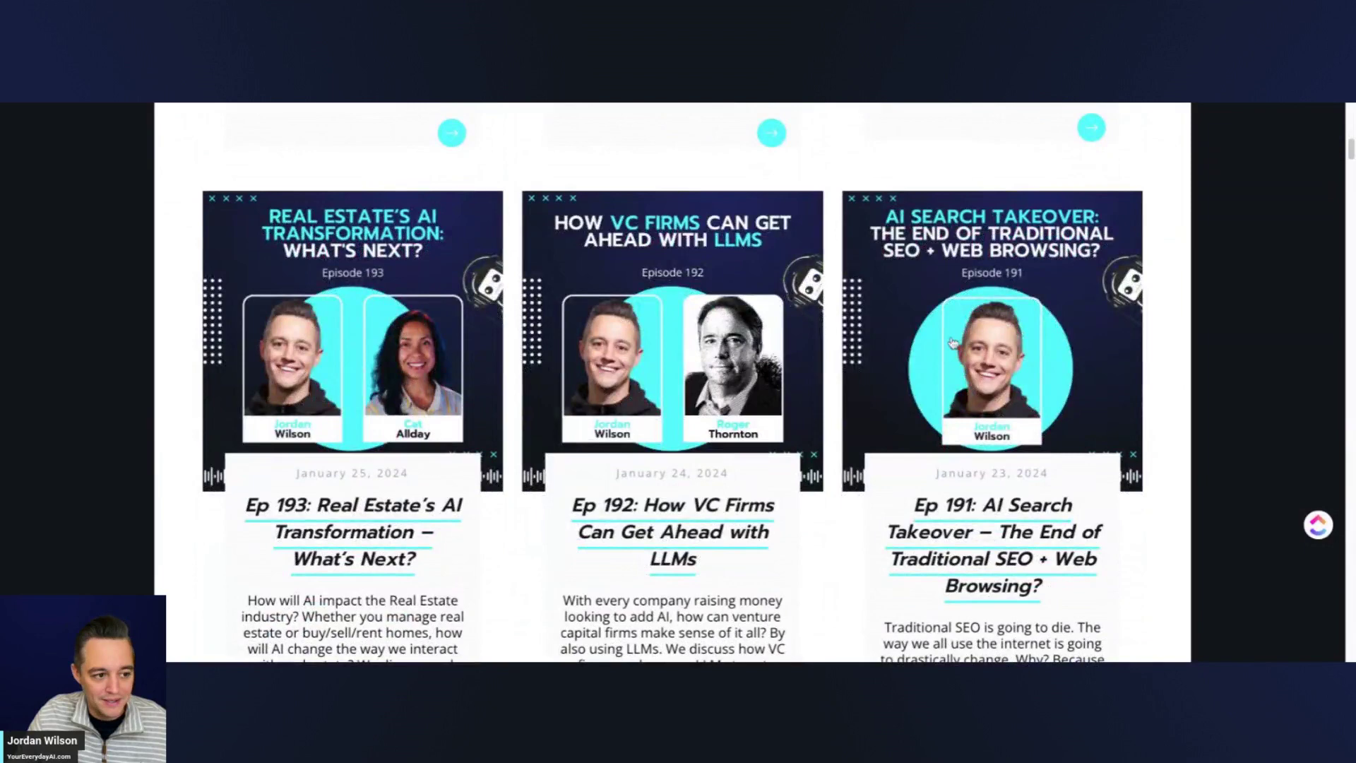
left_click(968, 293)
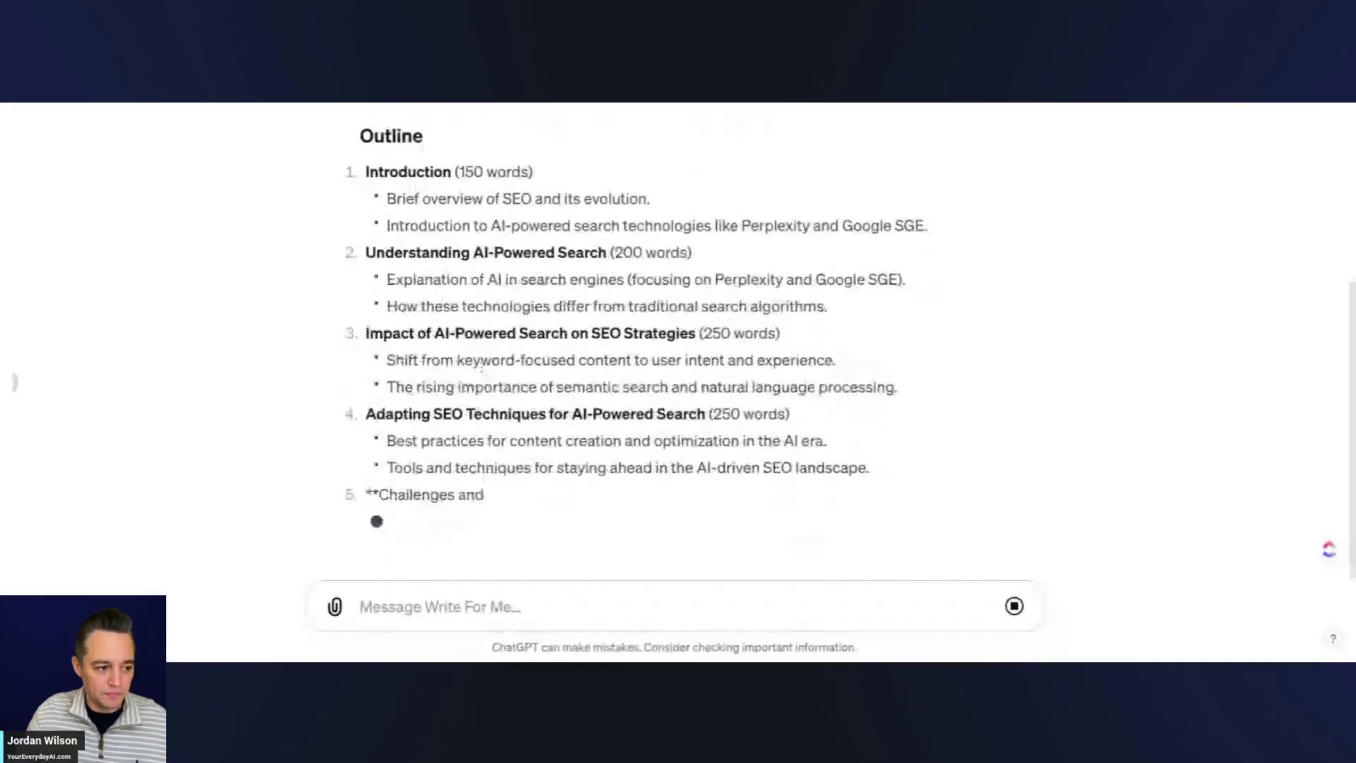
scroll(486, 381, "up", 3)
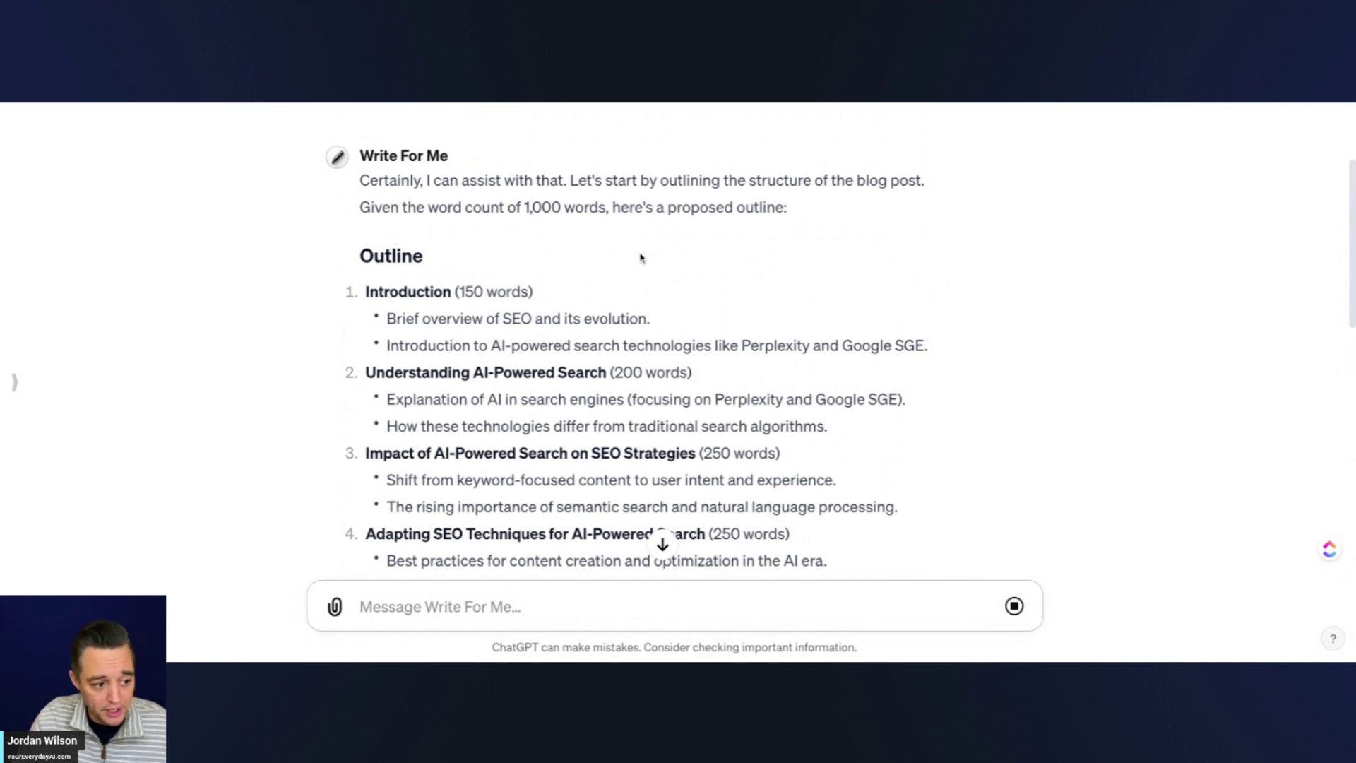
scroll(638, 269, "down", 3)
scroll(637, 277, "up", 1)
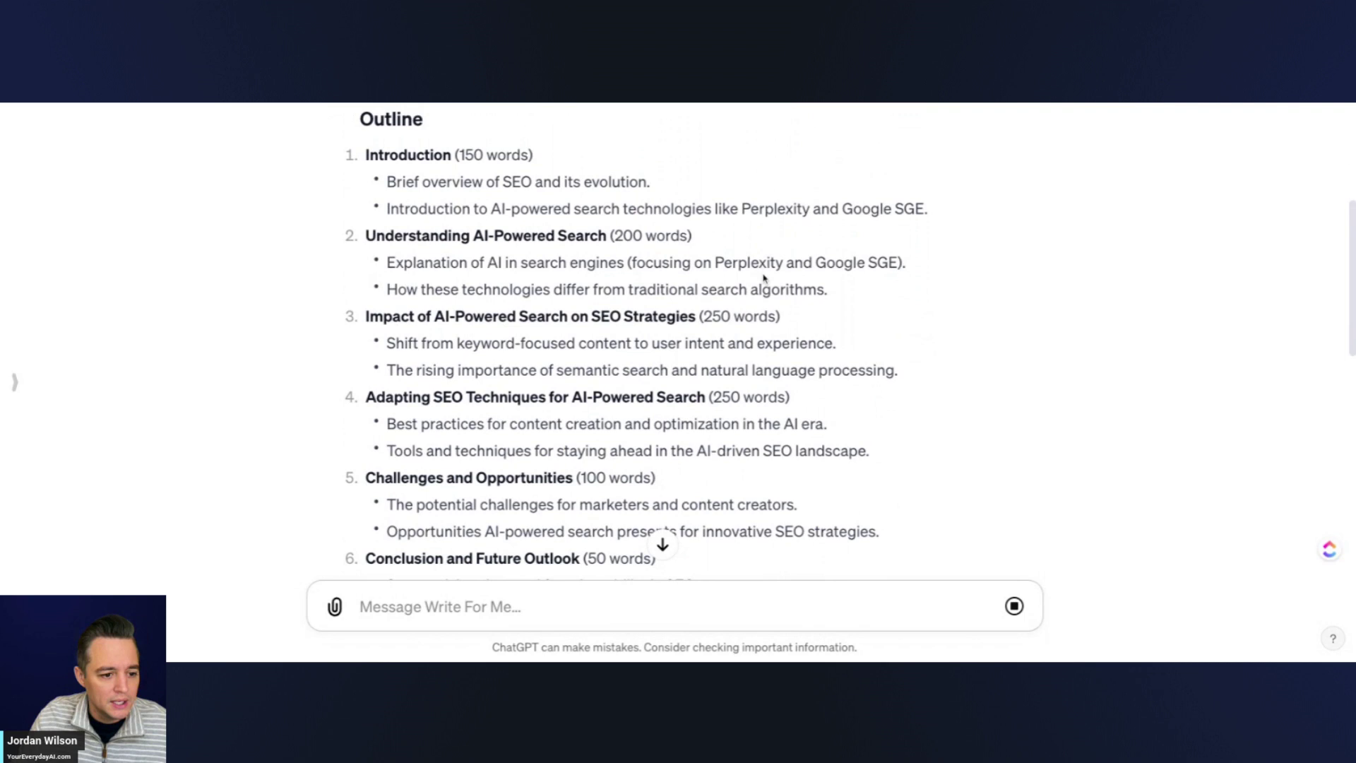
scroll(721, 290, "down", 2)
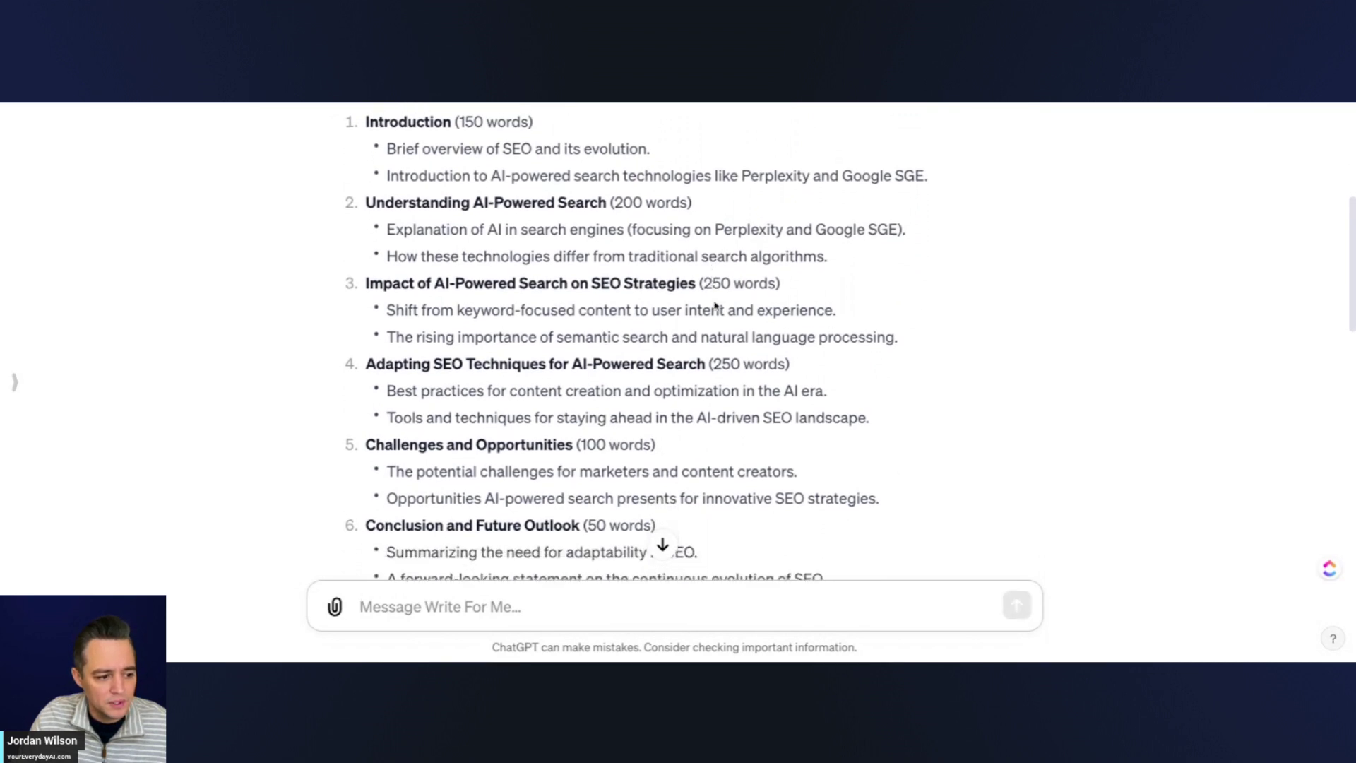
scroll(718, 303, "down", 5)
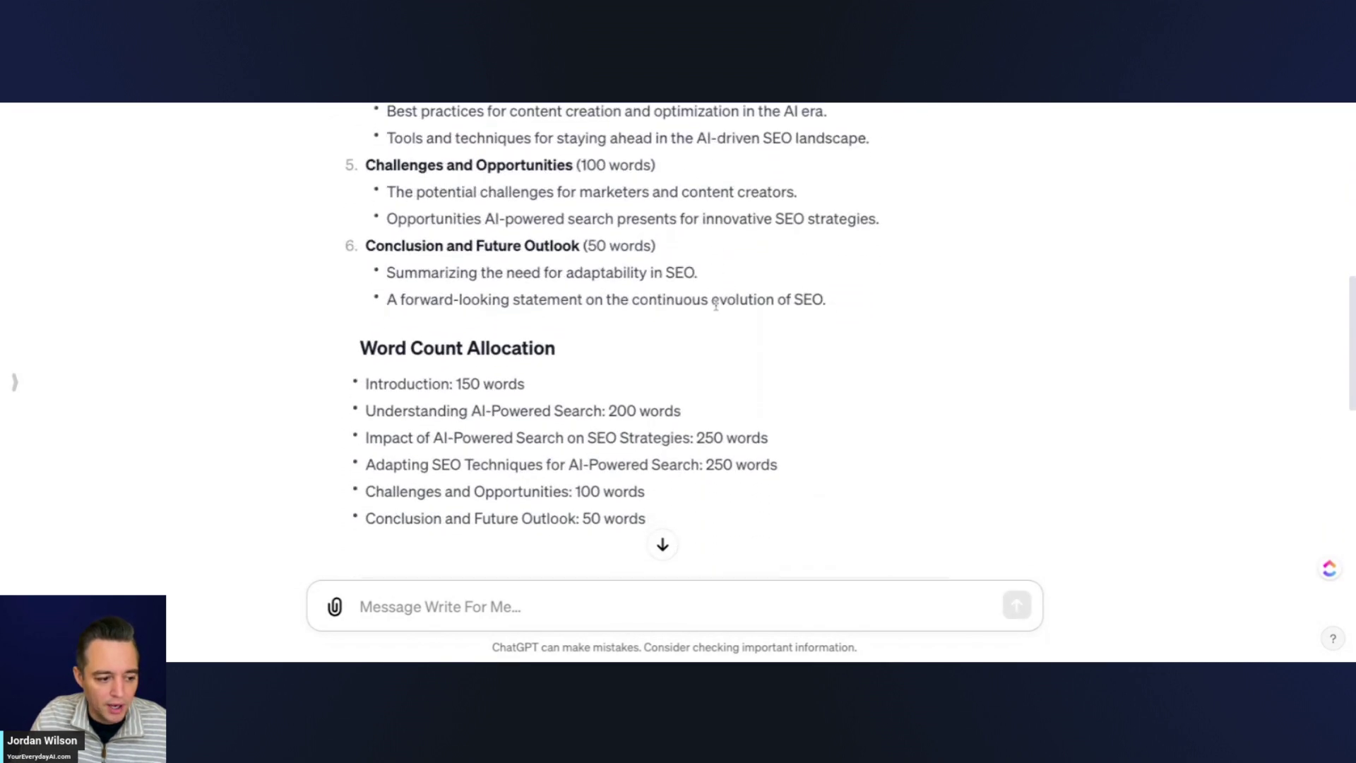
scroll(639, 413, "down", 4)
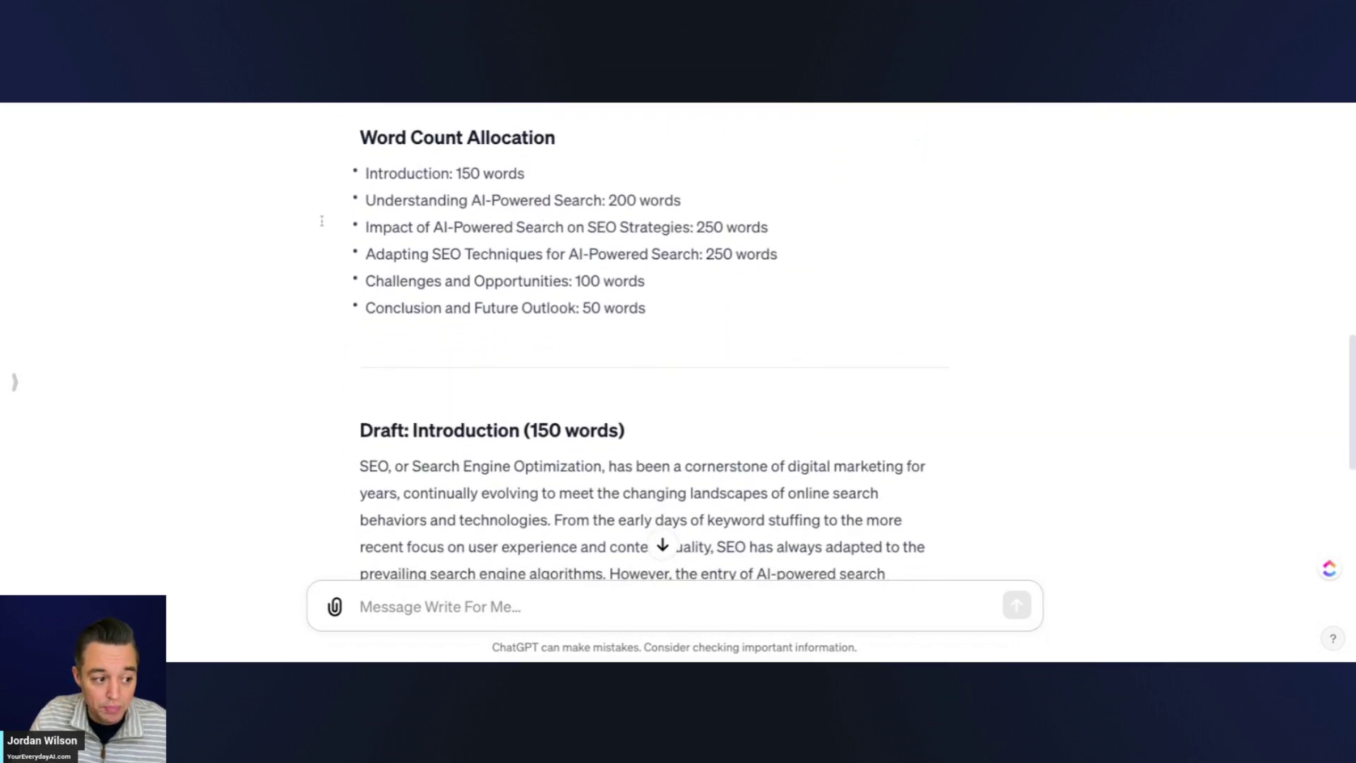
scroll(646, 371, "down", 3)
scroll(647, 370, "down", 2)
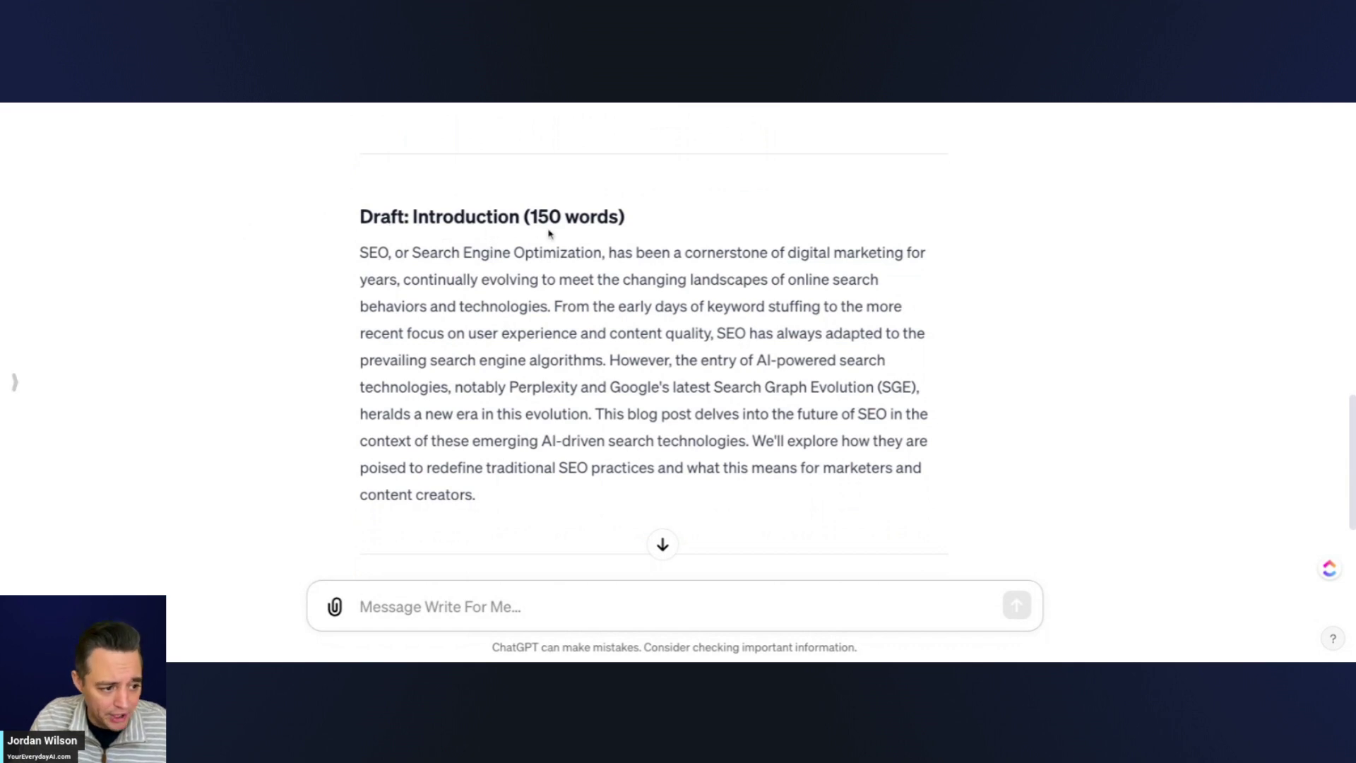
scroll(520, 528, "down", 3)
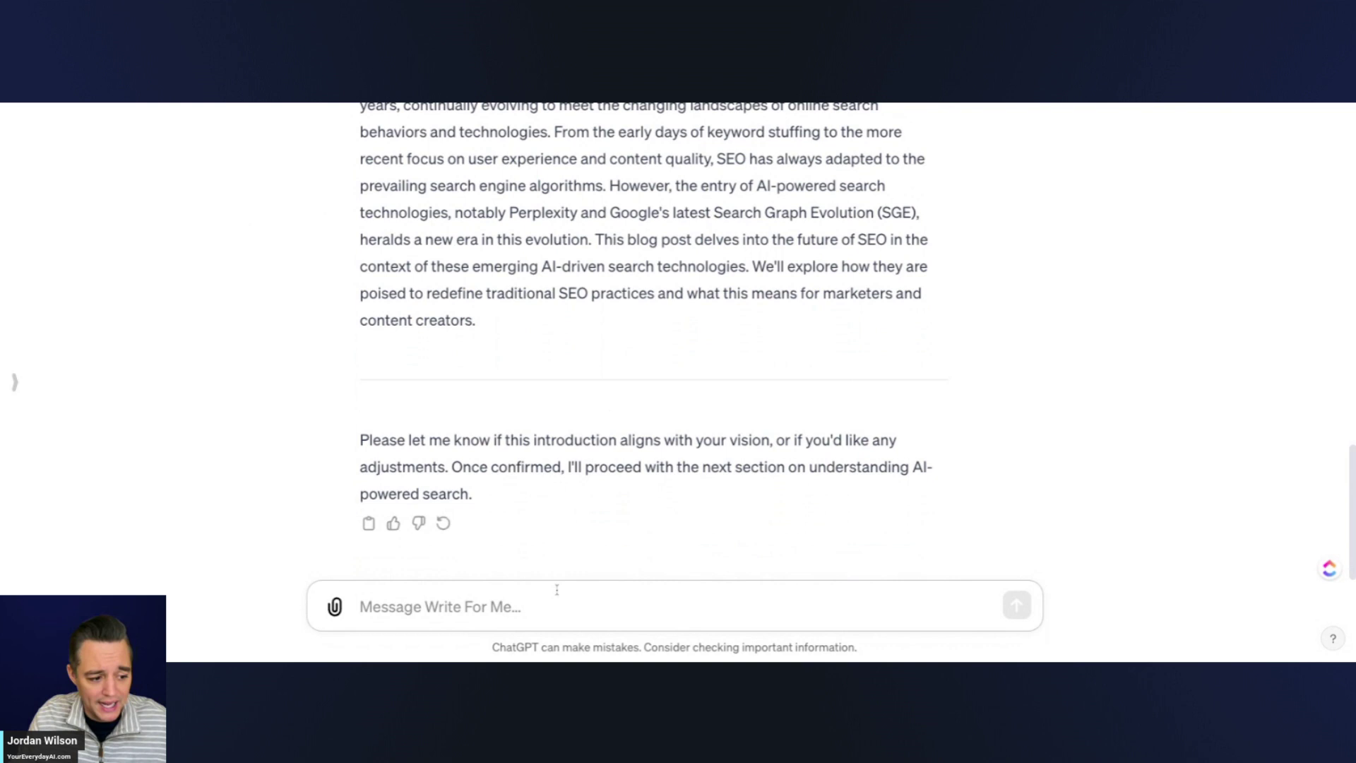
scroll(545, 599, "up", 1)
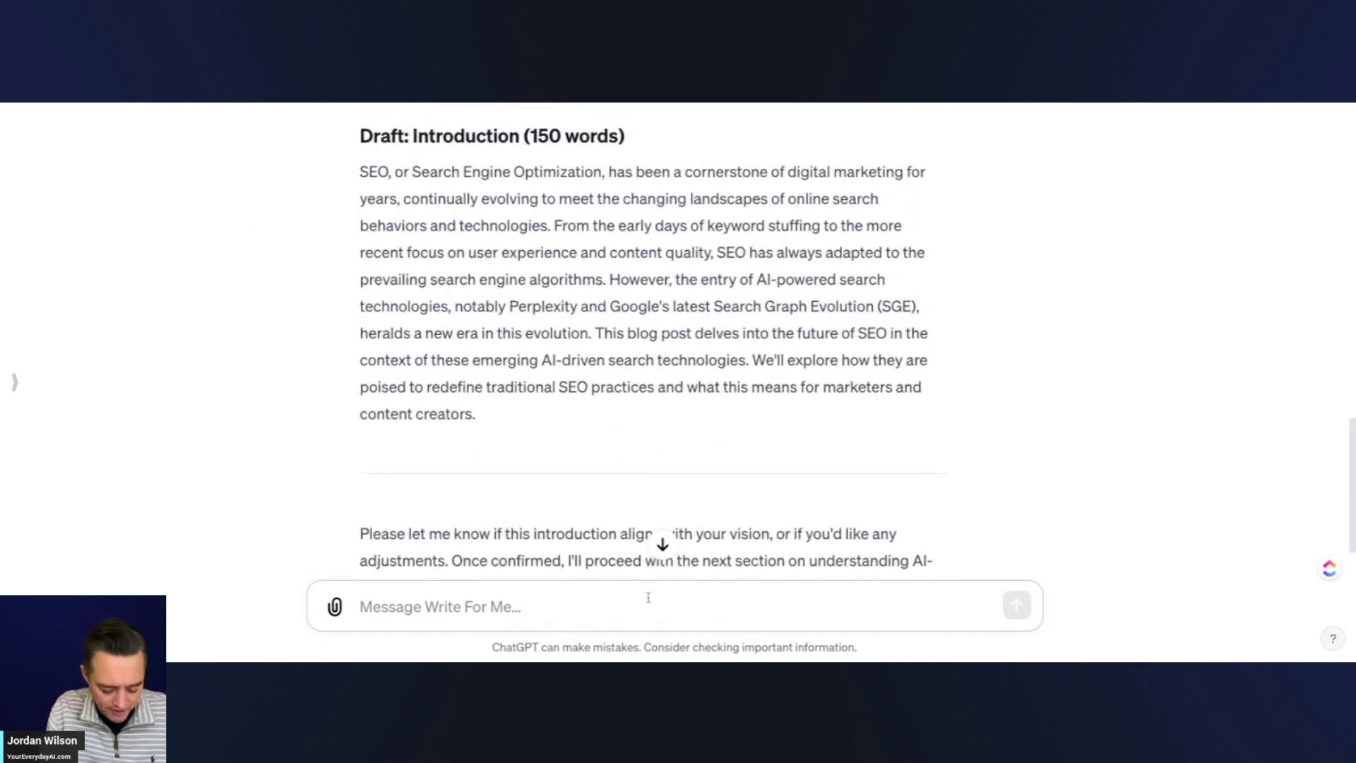
Send Write For Me a follow-up asking for a human-sounding tone and 2024 SEO trends on Perplexity and Google SGE
type("please write")
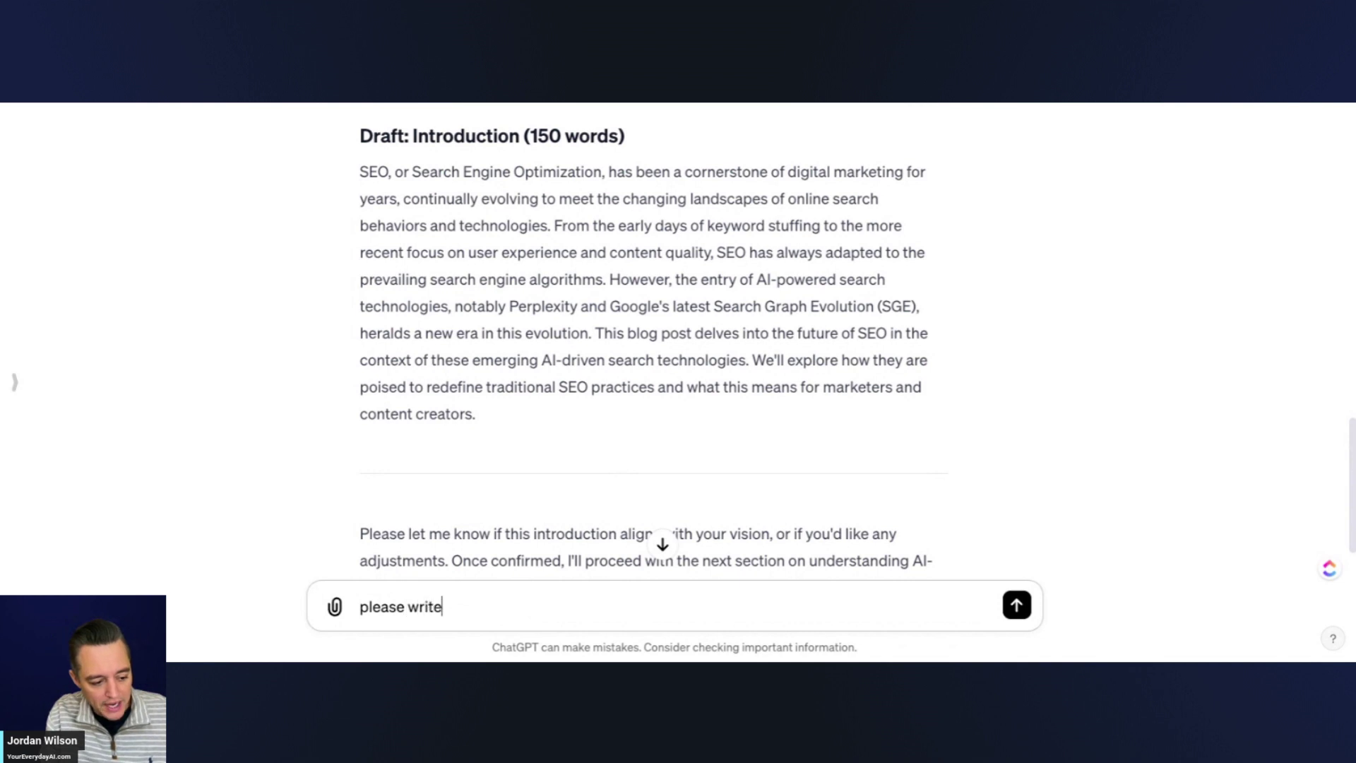
type(" in a more engagi")
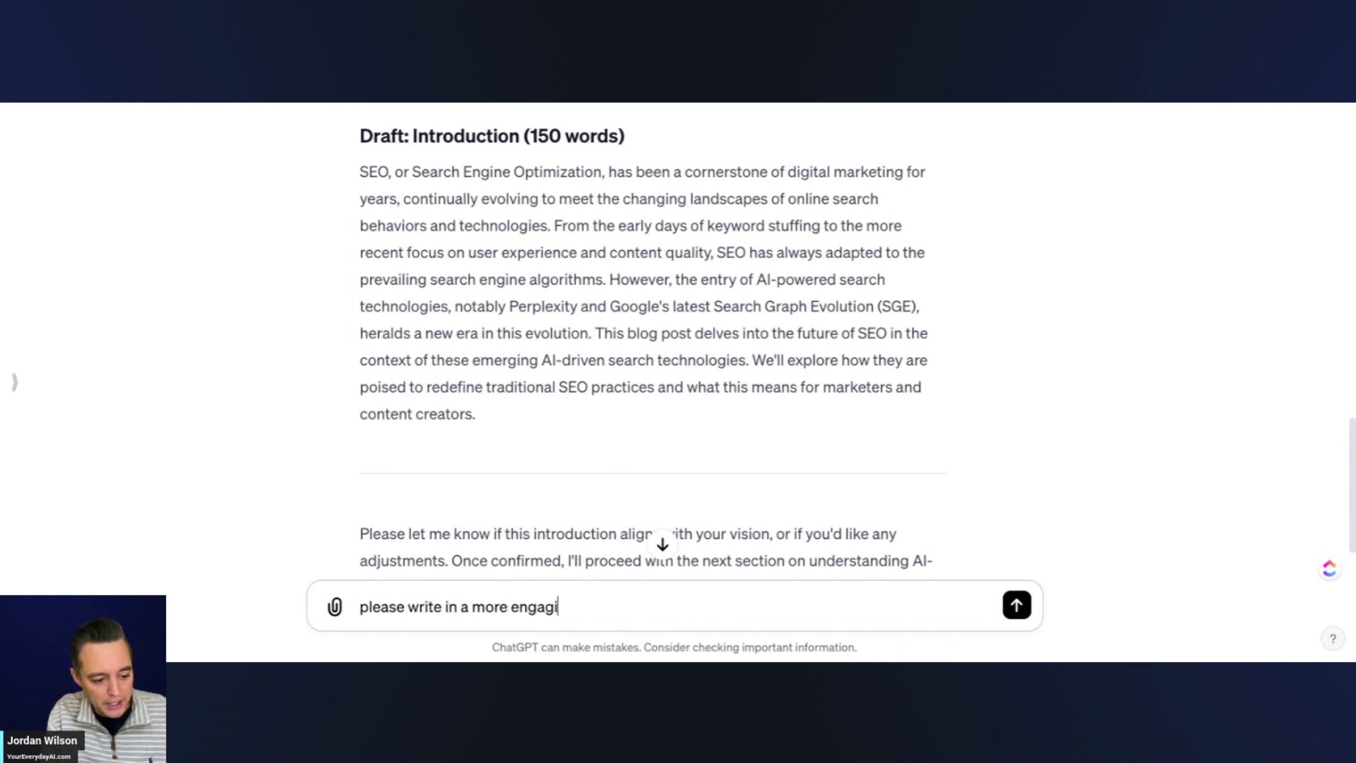
type("ng, human")
key("BackSpace")
key("BackSpace")
key("BackSpace")
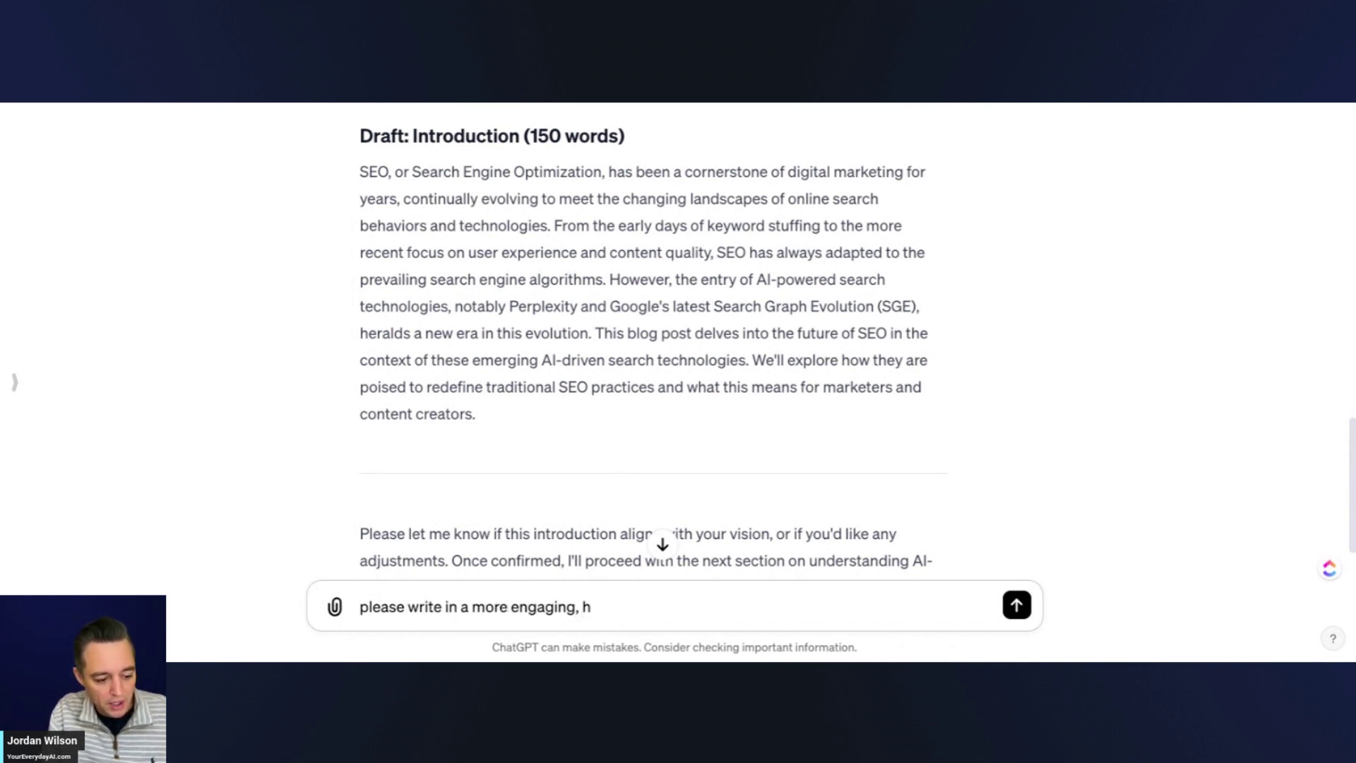
type("uman-sounding ")
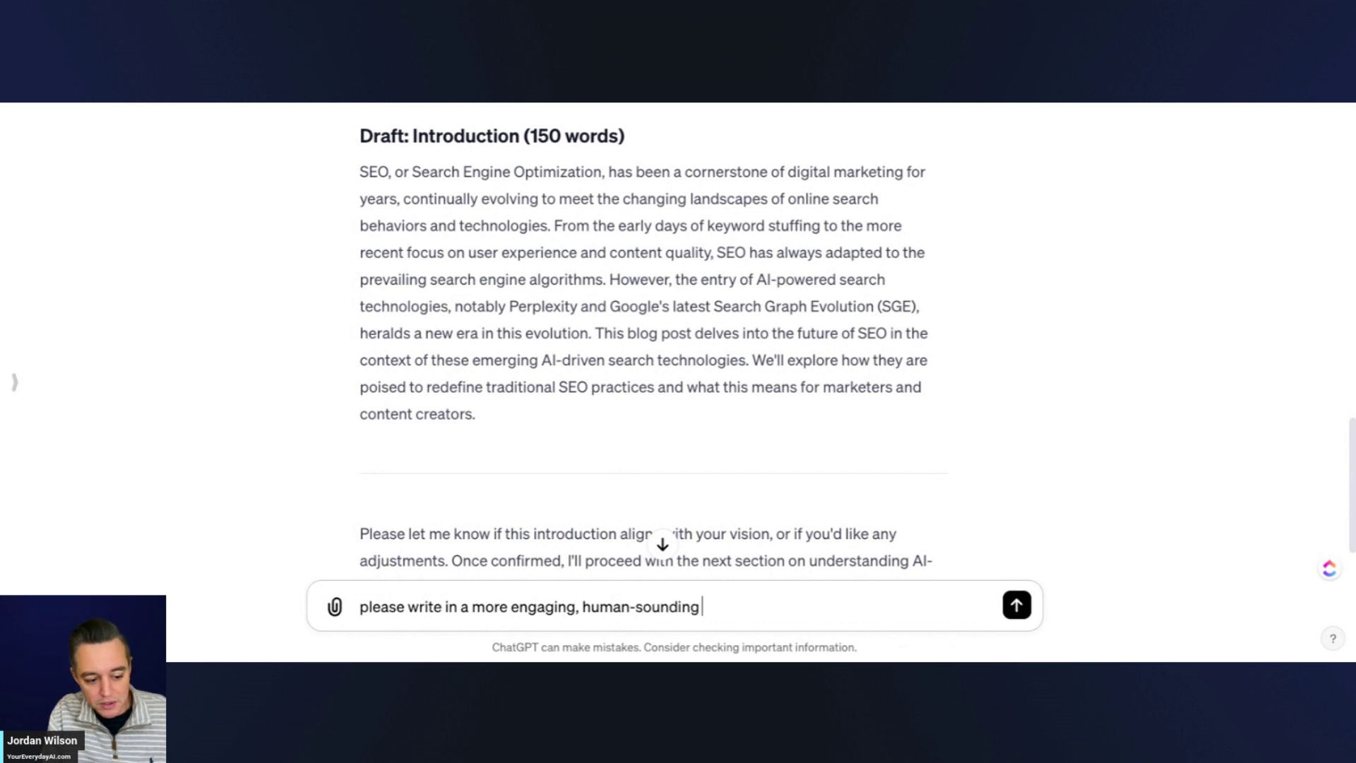
type("tone. also, us")
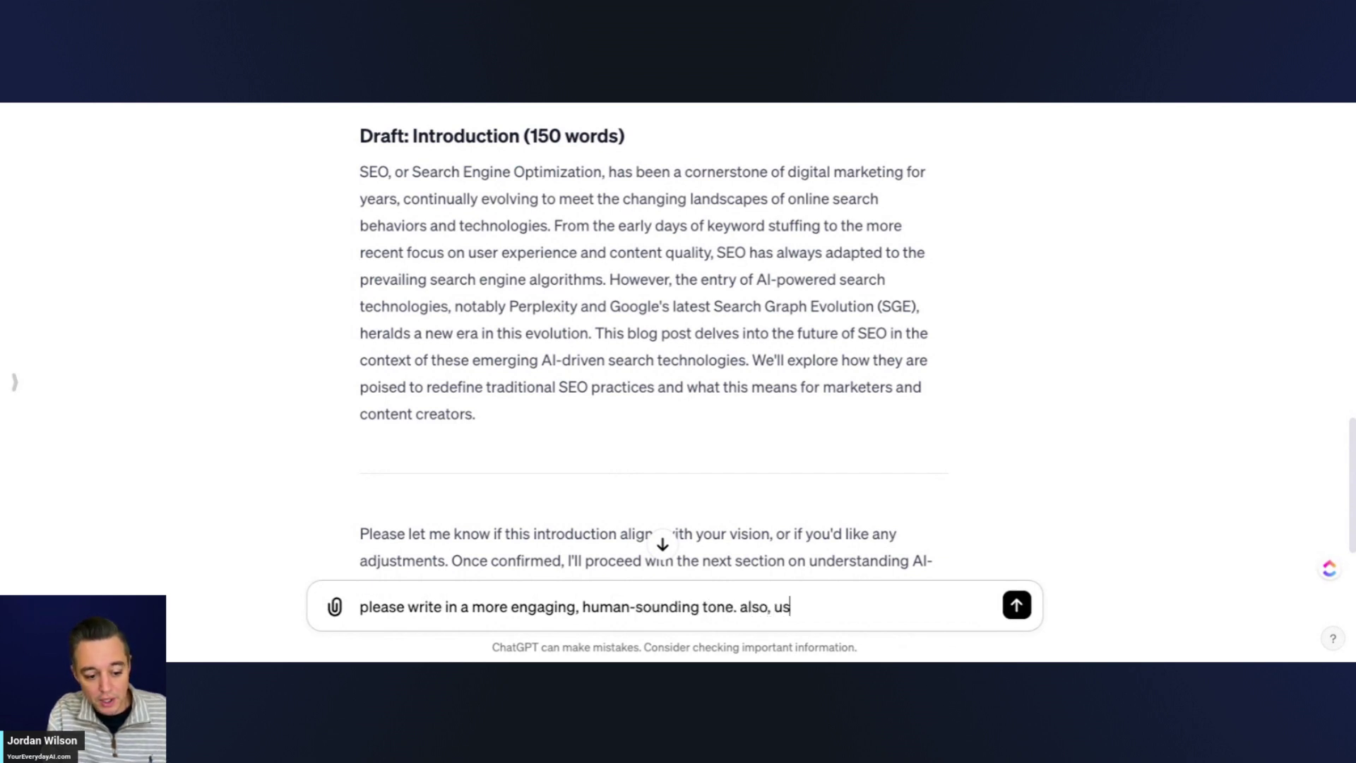
type("e browse with bing ")
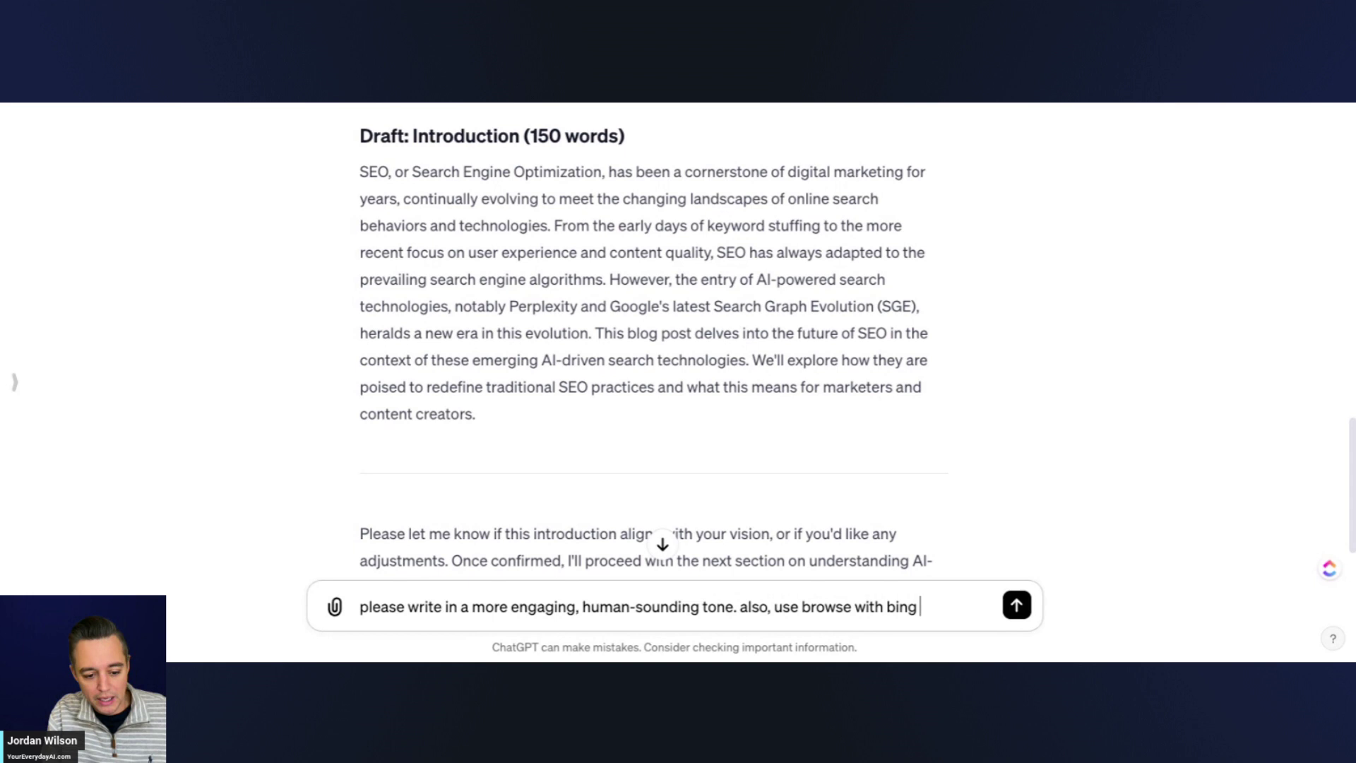
type("to find recent ")
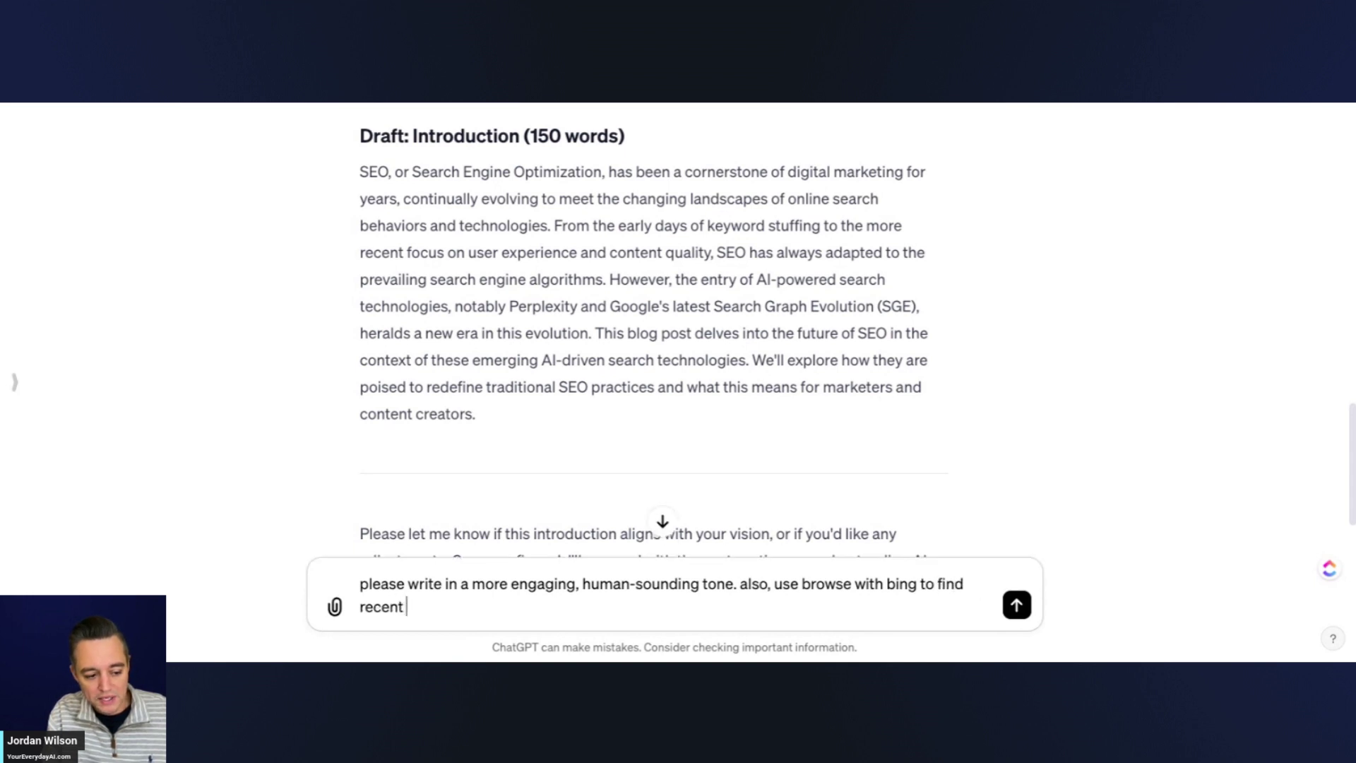
type("SEO trends f")
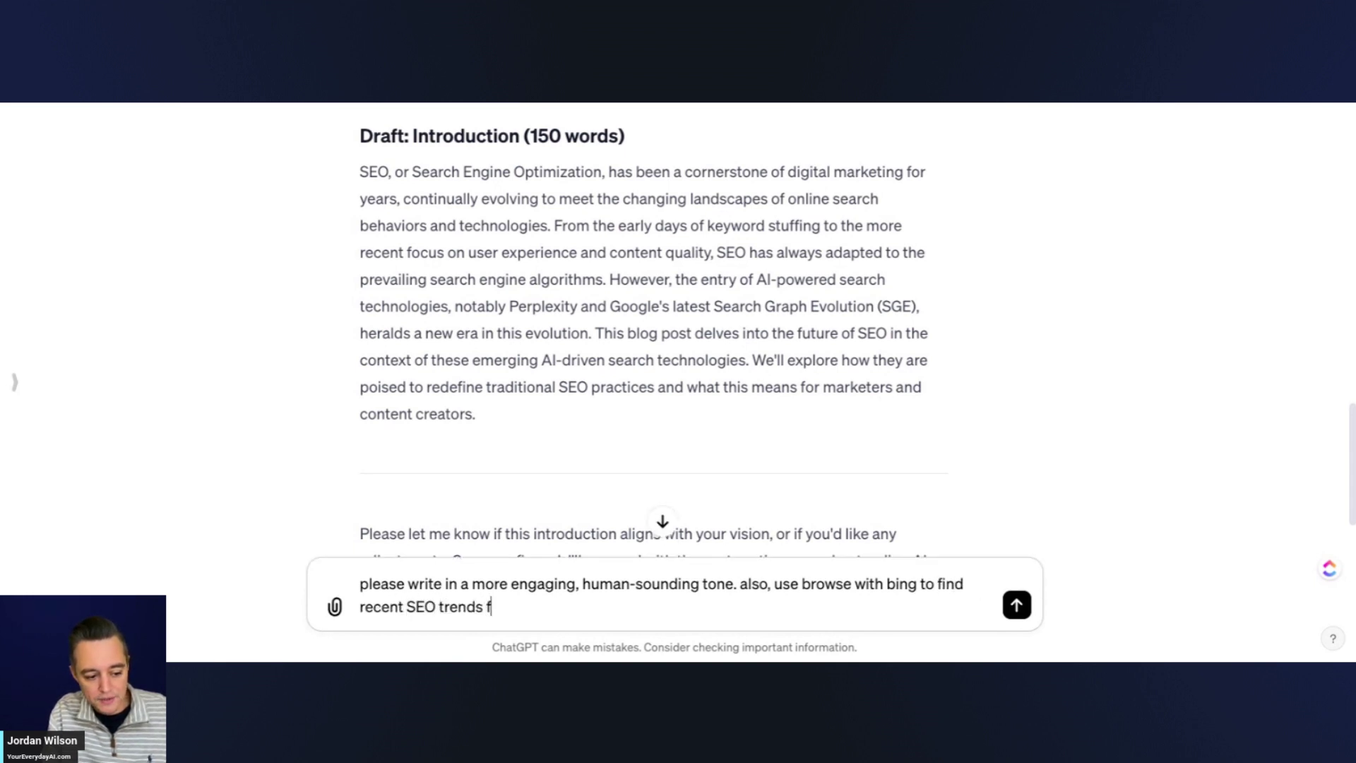
type("rom 2024")
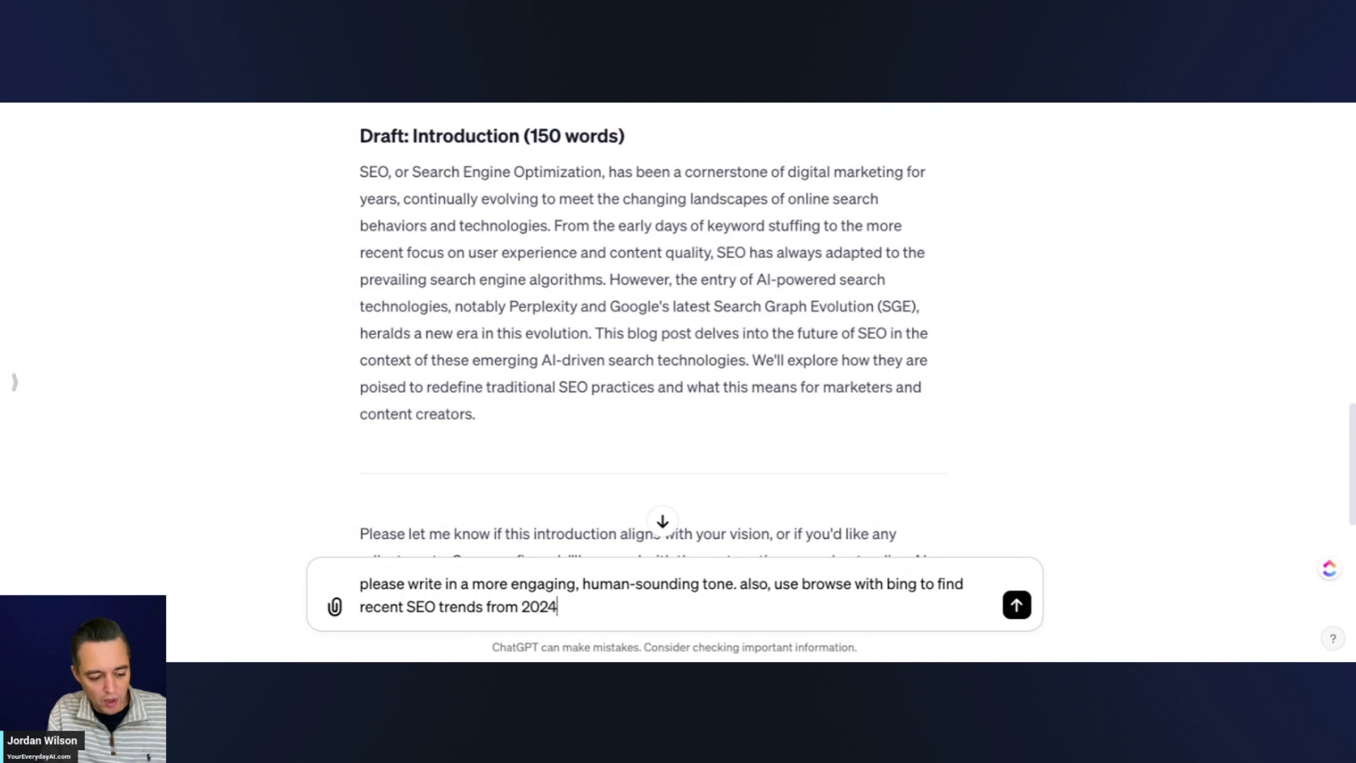
type(". and please")
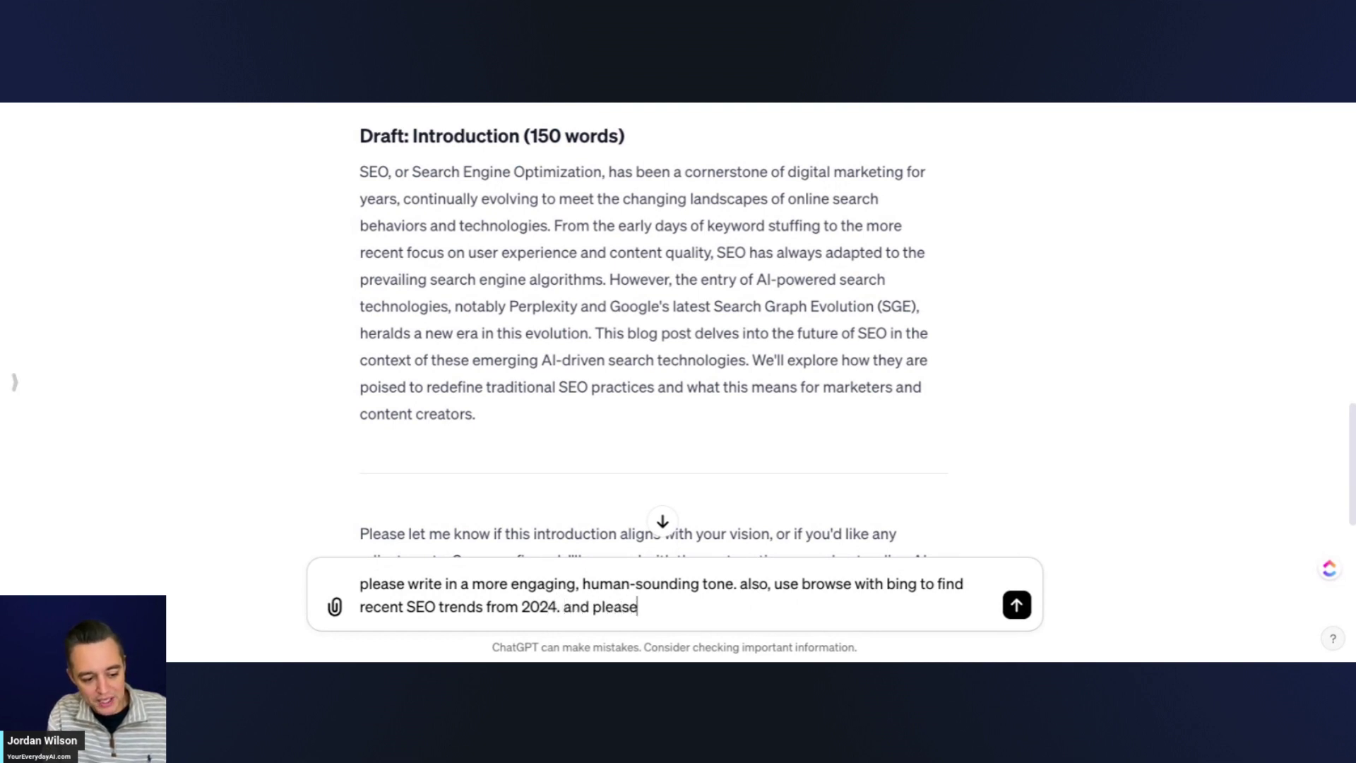
type(" don't only")
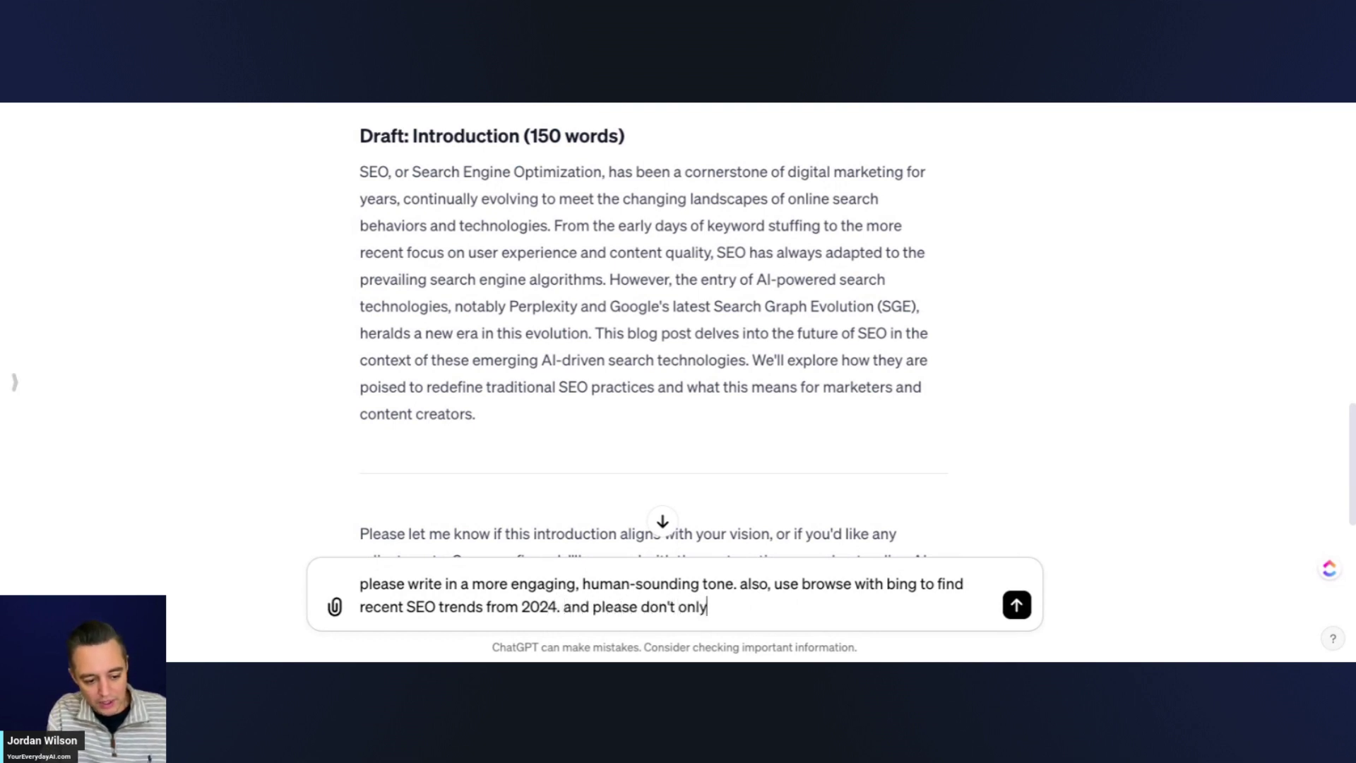
type(" talk about pe")
key("BackSpace")
key("BackSpace")
key("BackSpace")
key("BackSpace")
key("BackSpace")
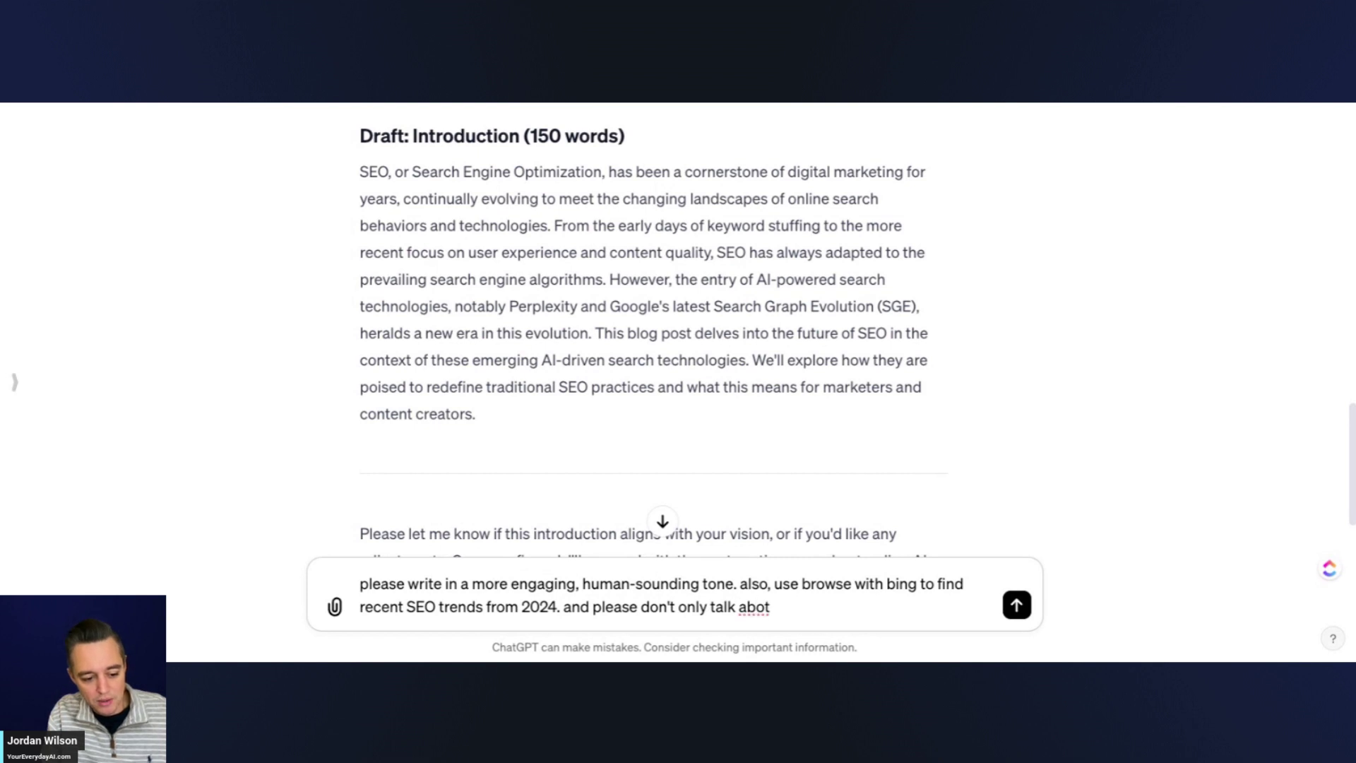
type("ur per")
key("BackSpace")
key("BackSpace")
key("BackSpace")
key("BackSpace")
key("BackSpace")
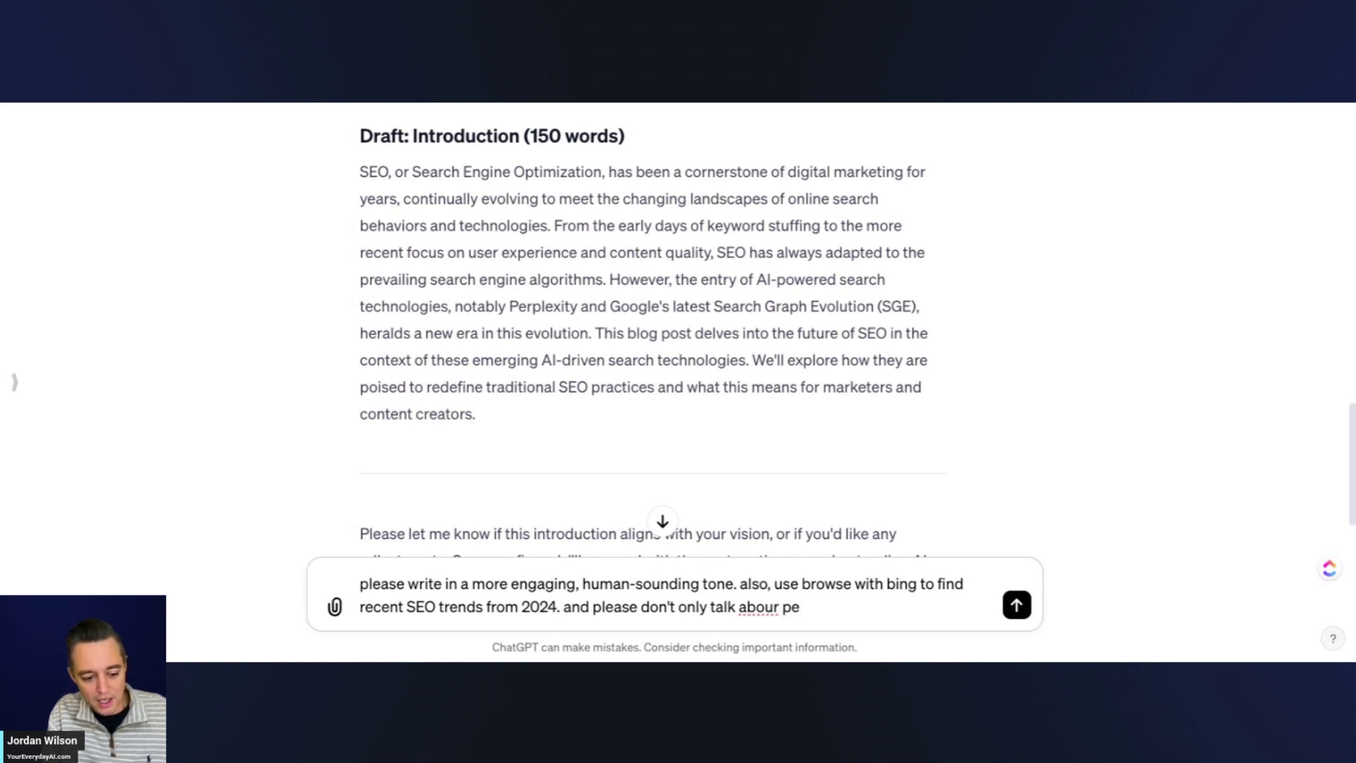
type("t perpl")
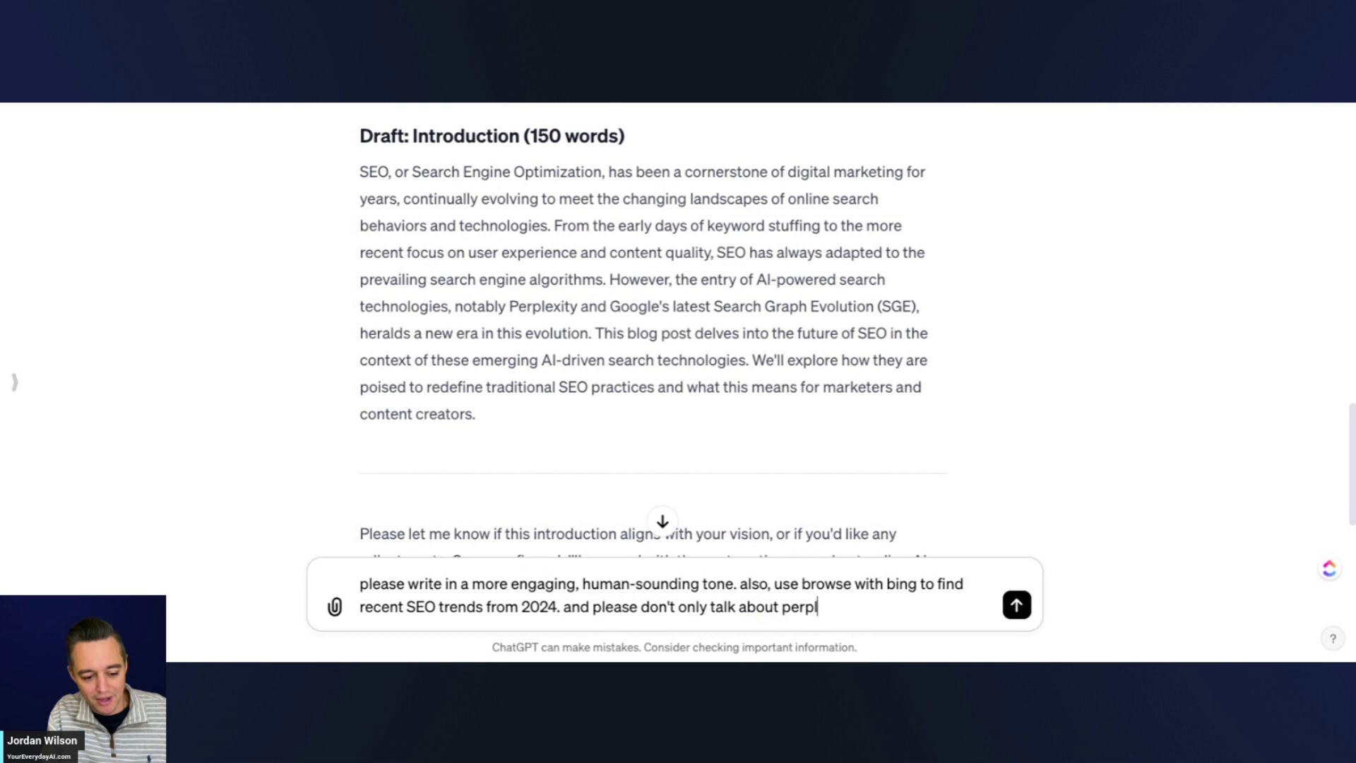
type("exity and ")
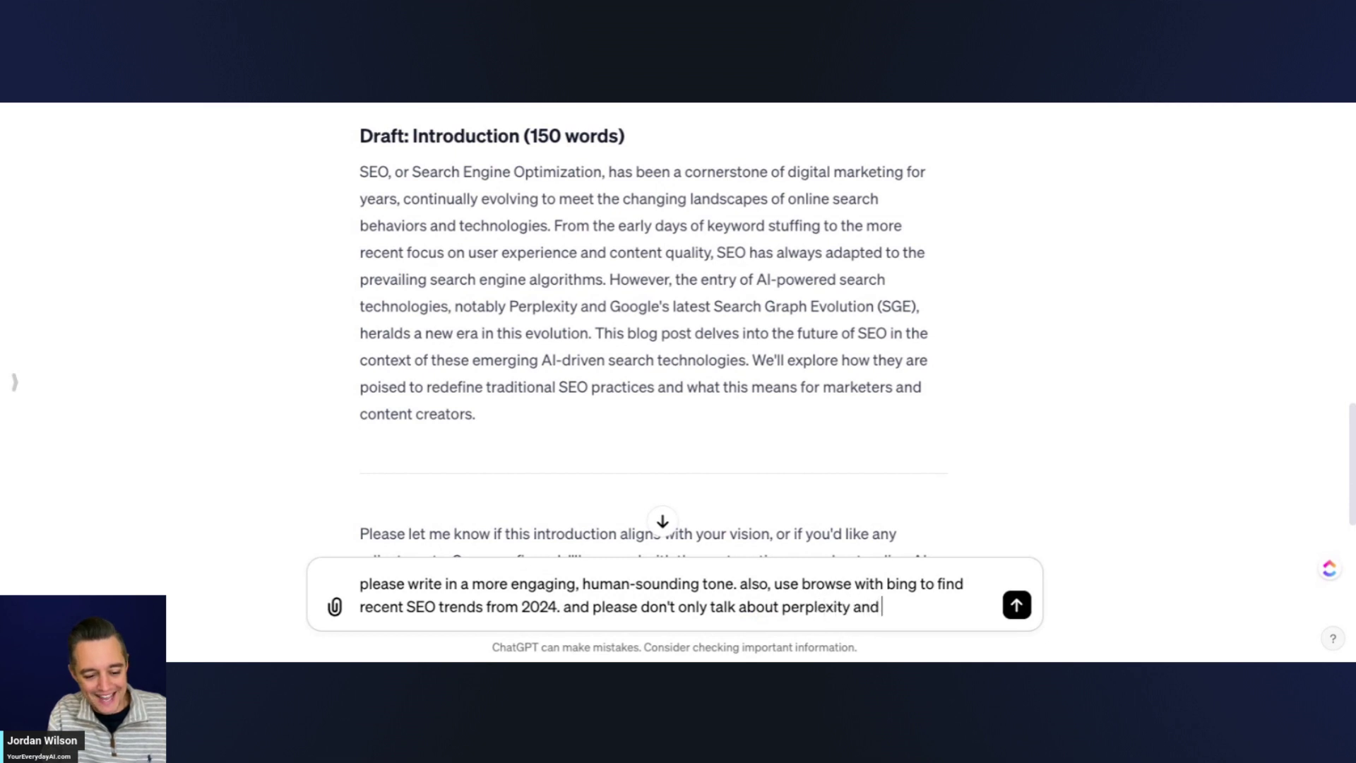
type("google SGE")
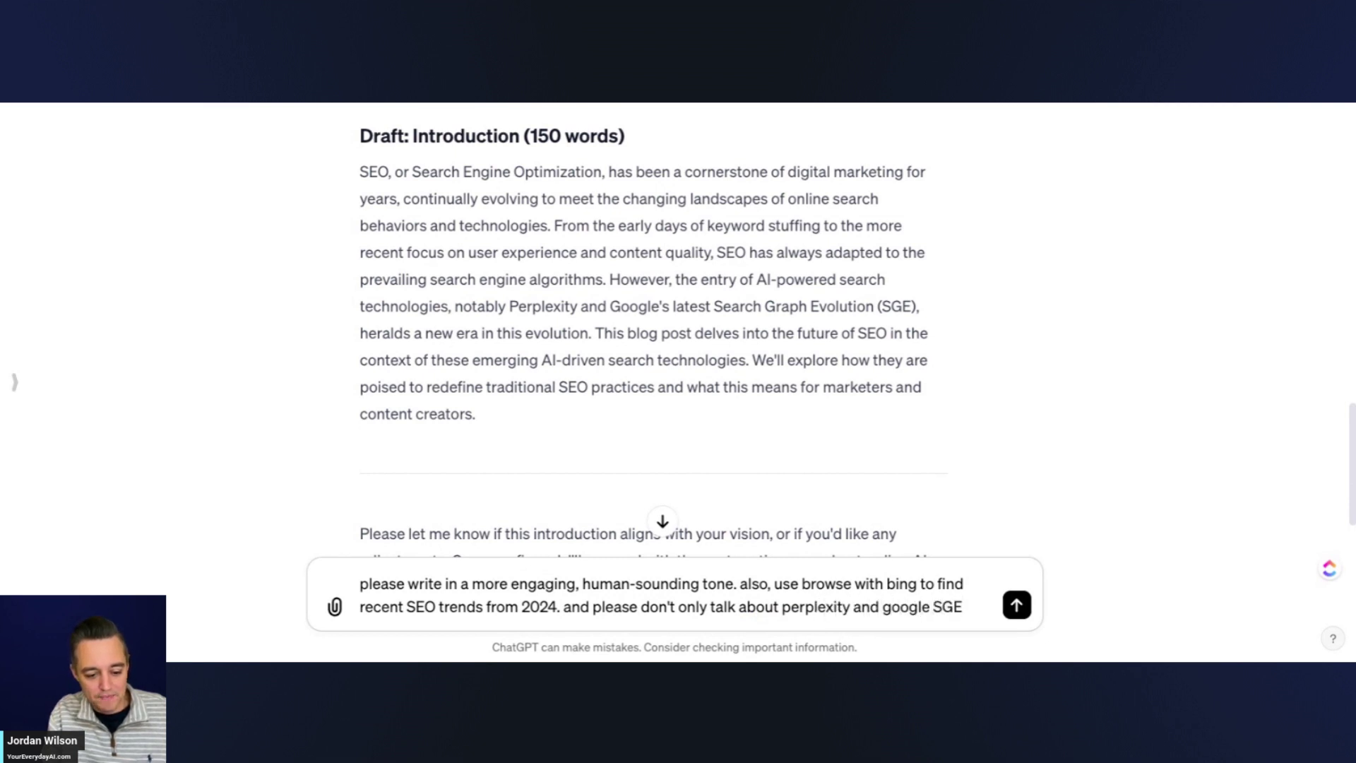
key("ctrl+a")
key("ctrl+c")
key("Return")
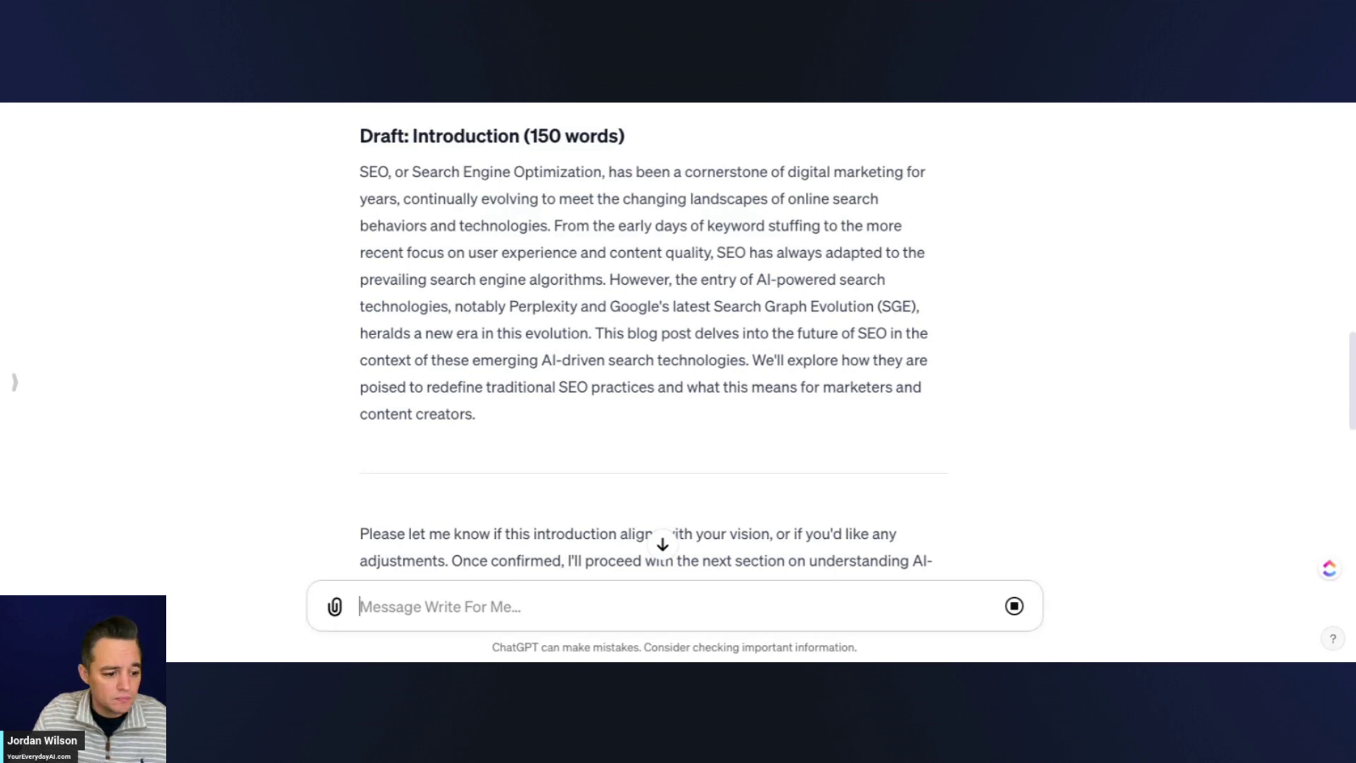
scroll(794, 396, "up", 10)
scroll(684, 393, "down", 2)
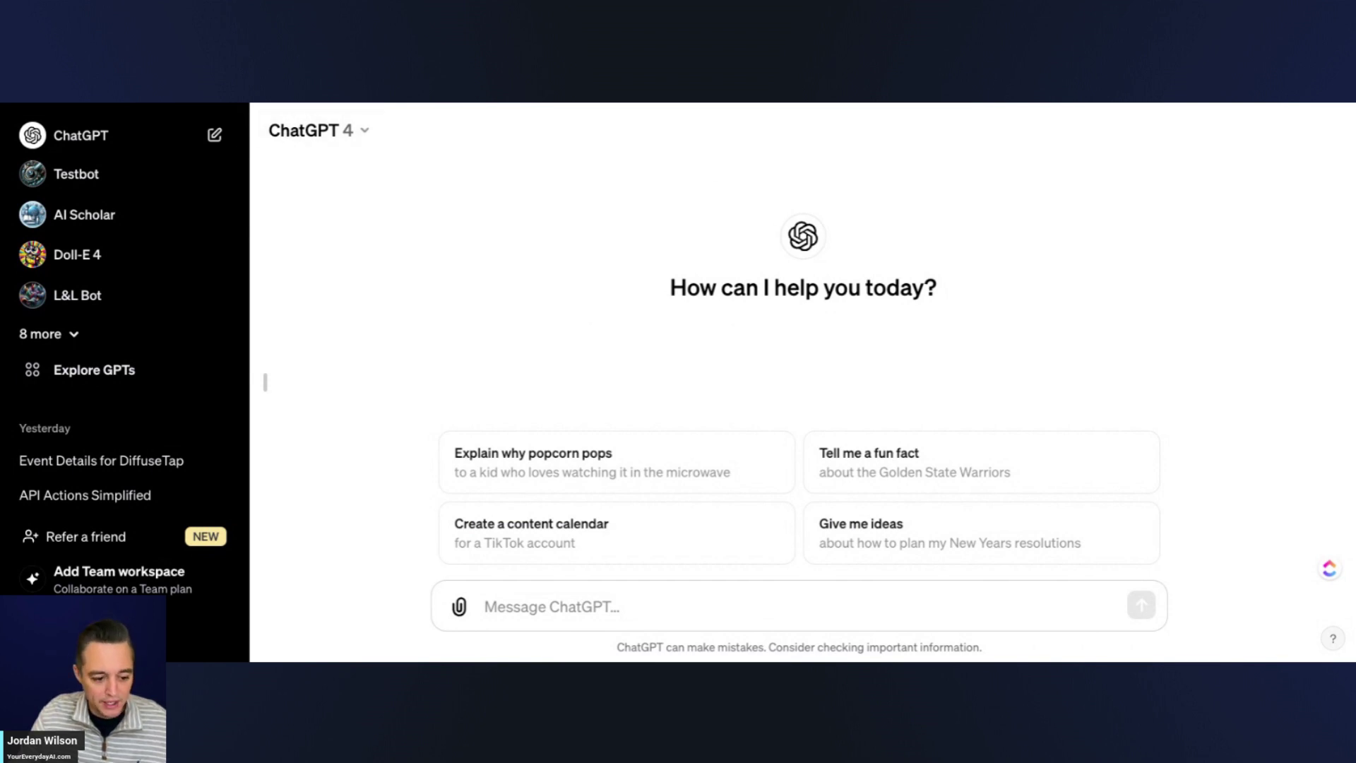
Paste and send the 1,000-word SEO blog post prompt to ChatGPT 4
left_click(856, 614)
type("write a 1,000 word blog post about the future of SEO, specifically talking about how the impact of AI-powered search such as perplexity and google SGE may impact traditional SEO.")
left_click(1139, 605)
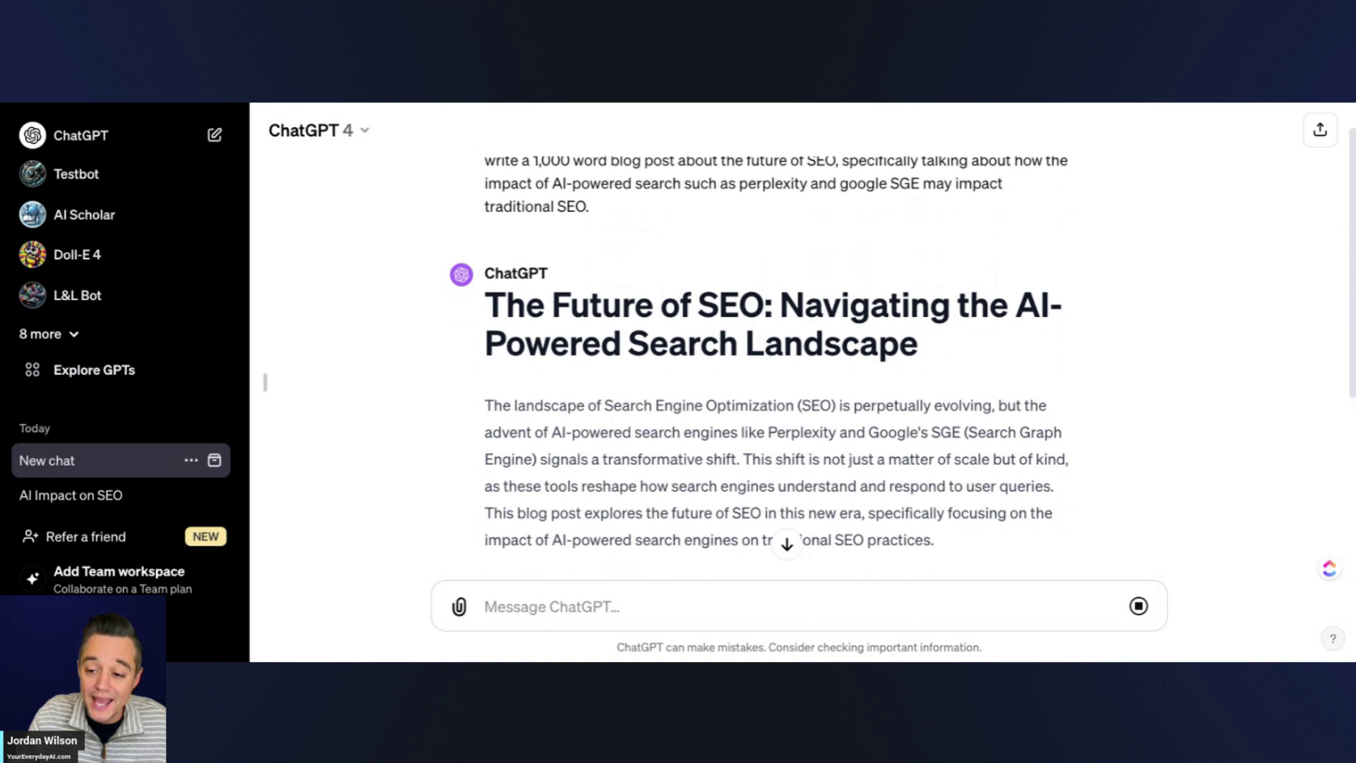
scroll(1139, 340, "down", 5)
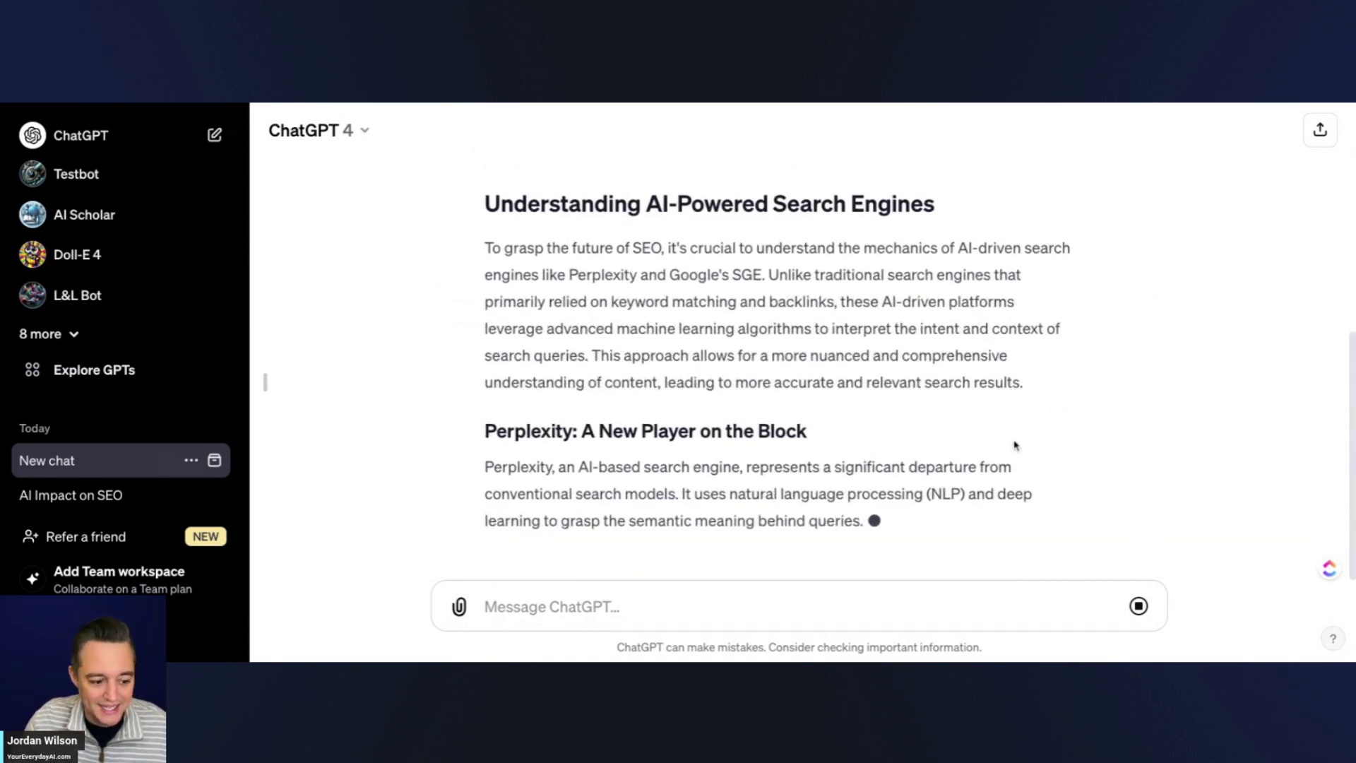
Hide the chat sidebar and paste the engaging-tone follow-up into the message box
left_click(266, 382)
left_click(532, 612)
key("ctrl+v")
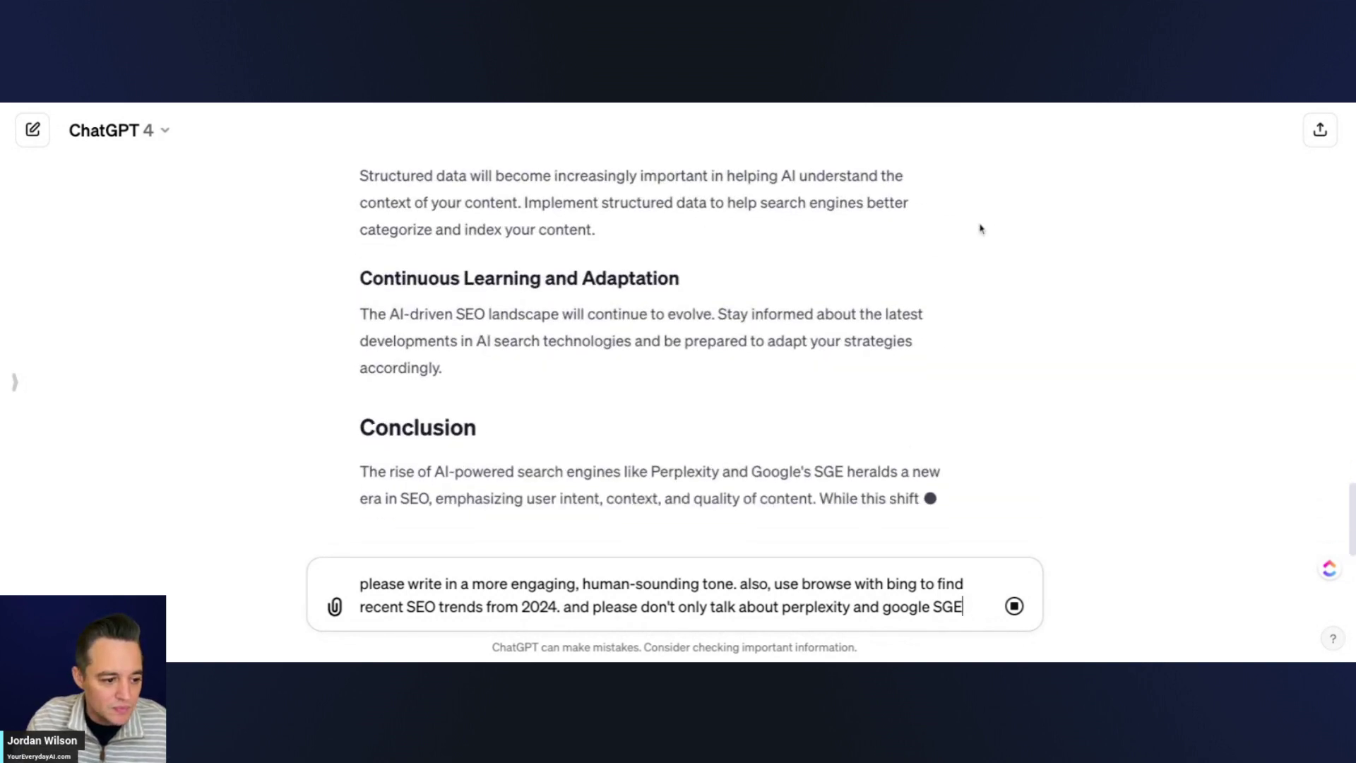
Review ChatGPT 4's draft, then send the engaging-tone, 2024 SEO trends follow-up
scroll(798, 321, "up", 5)
scroll(798, 321, "up", 15)
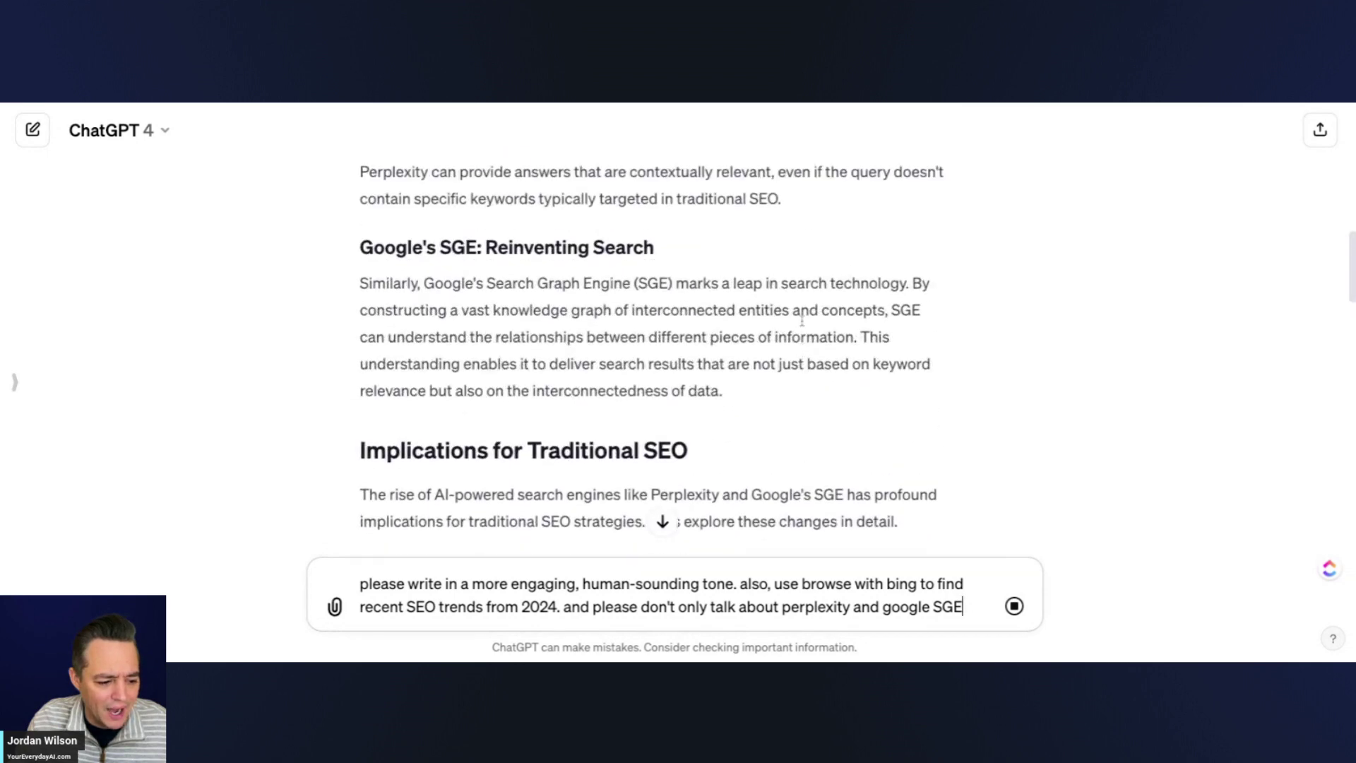
scroll(803, 324, "up", 8)
scroll(805, 323, "down", 3)
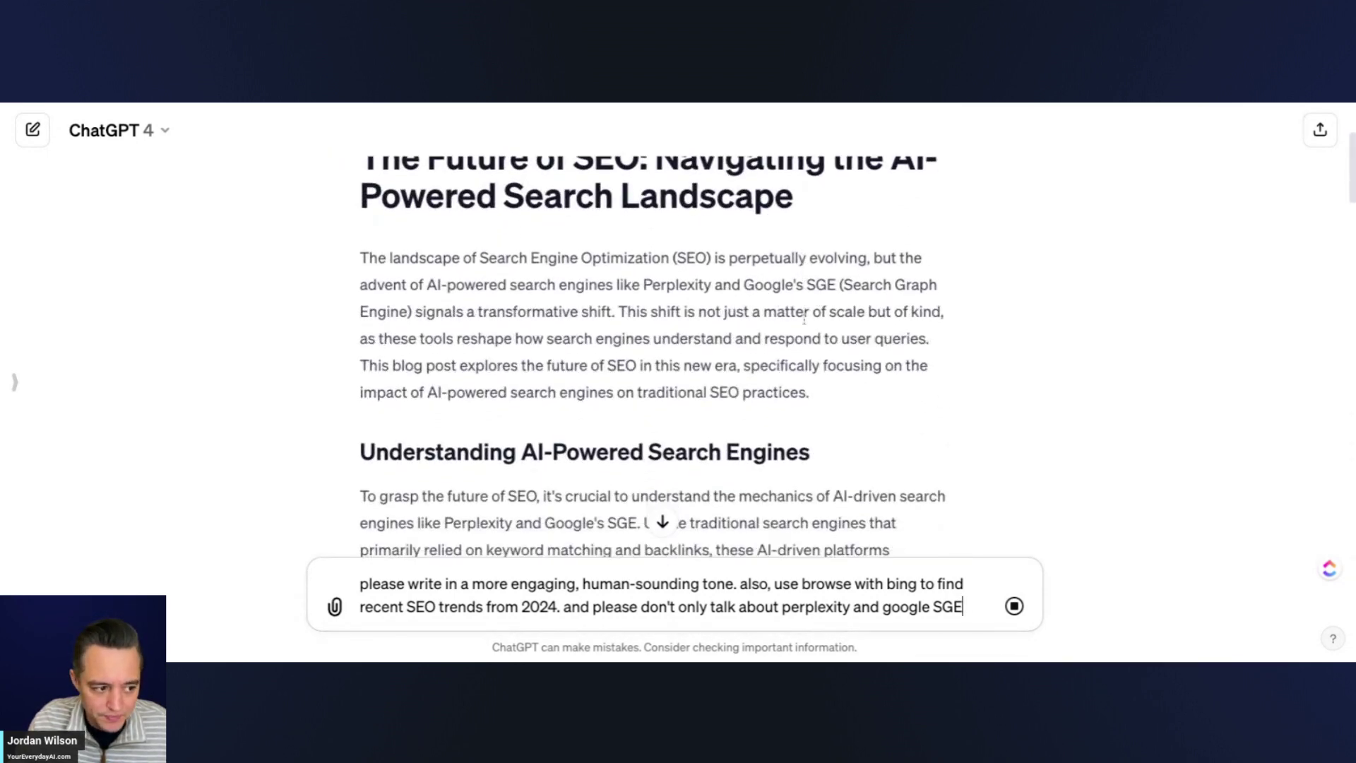
scroll(806, 324, "down", 5)
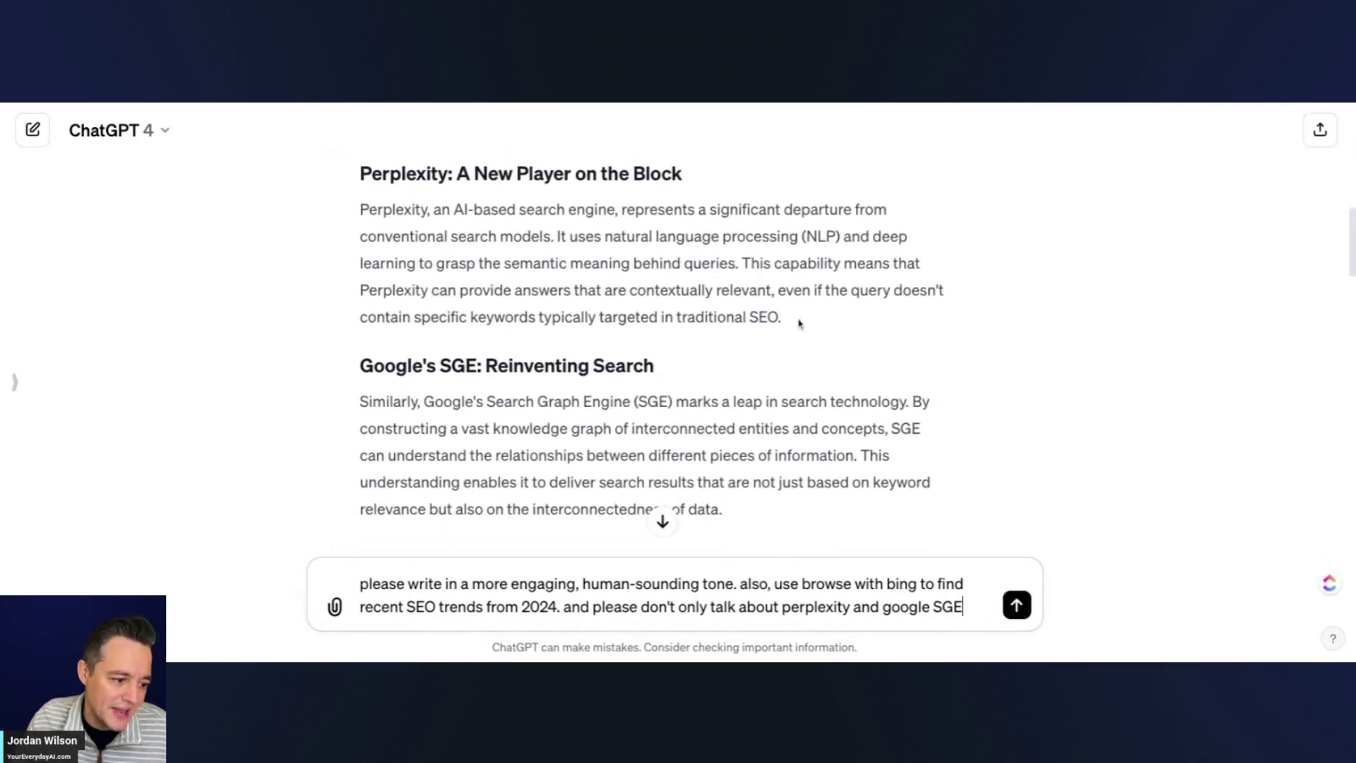
scroll(800, 323, "down", 3)
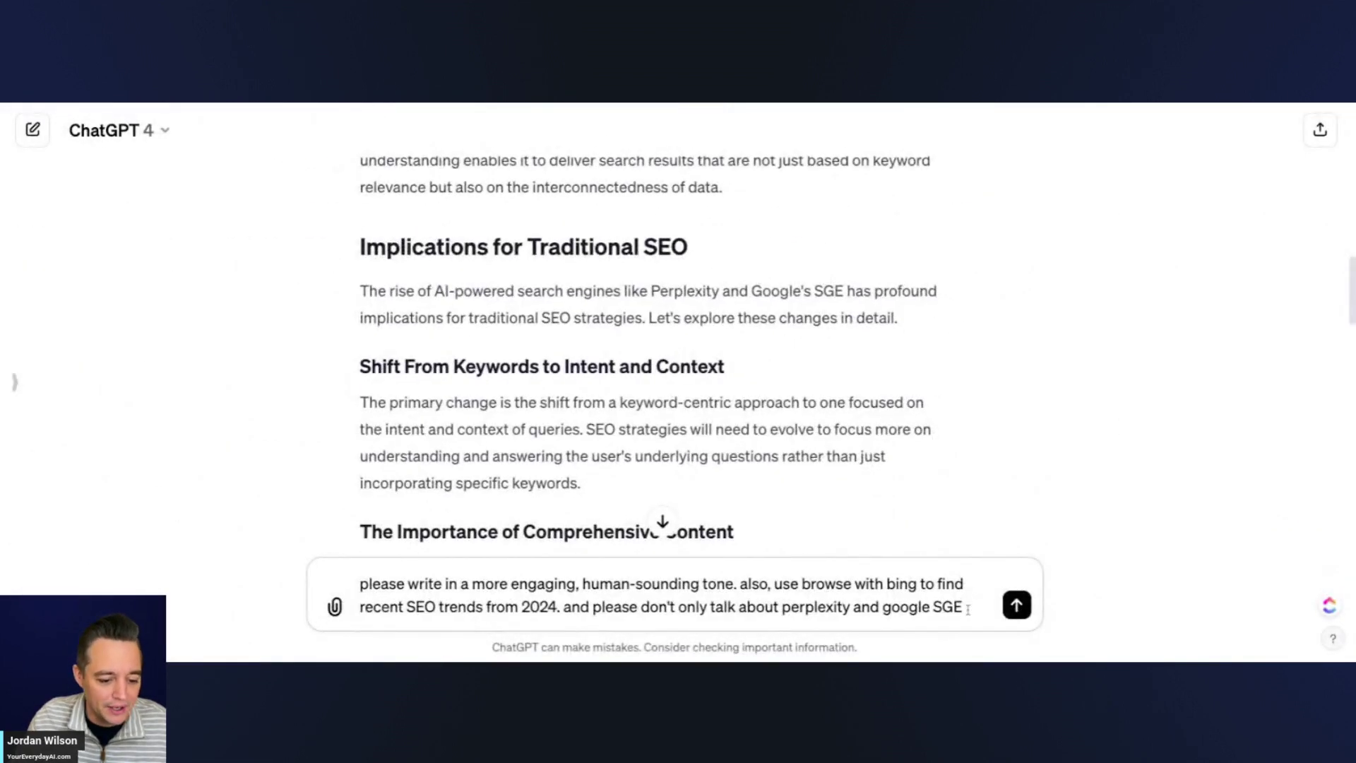
left_click(1017, 604)
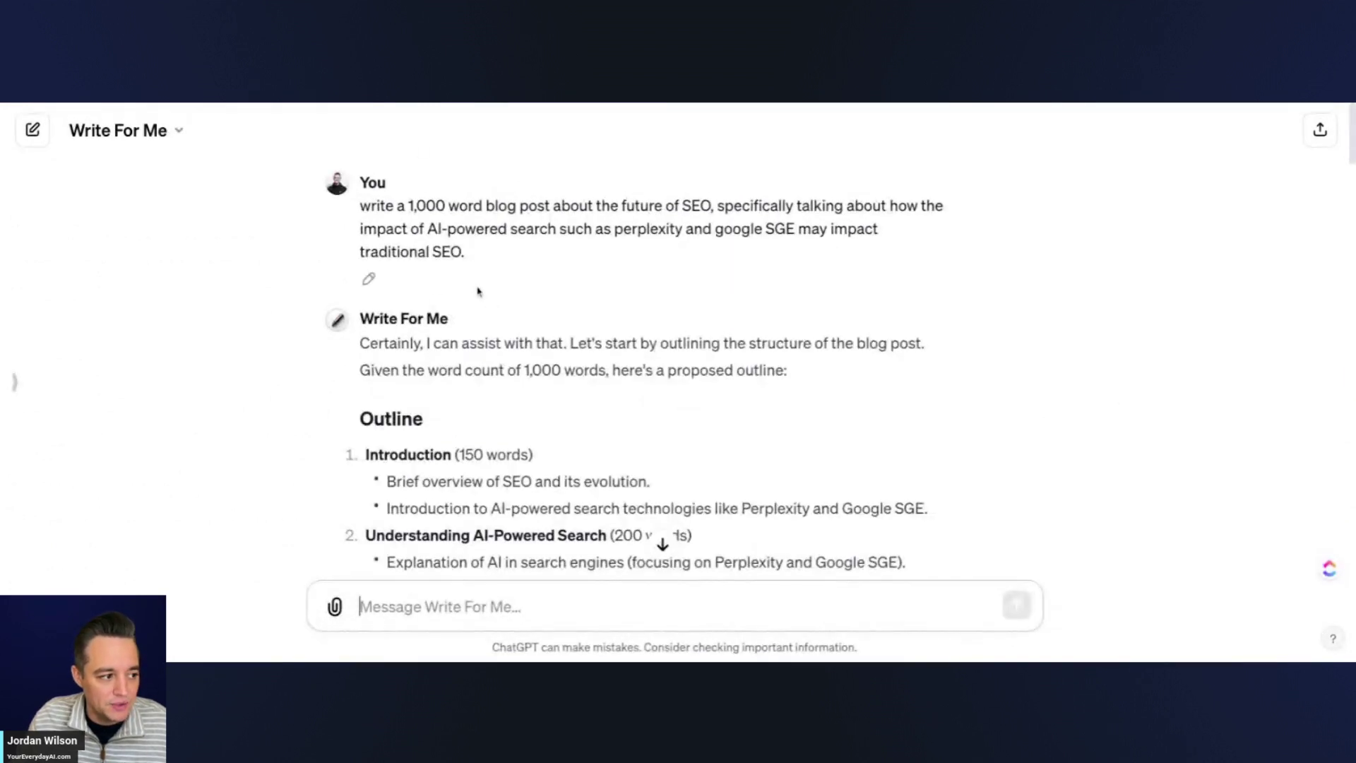
Select Write For Me's revised post from Introduction through its final sources paragraph
scroll(480, 286, "down", 20)
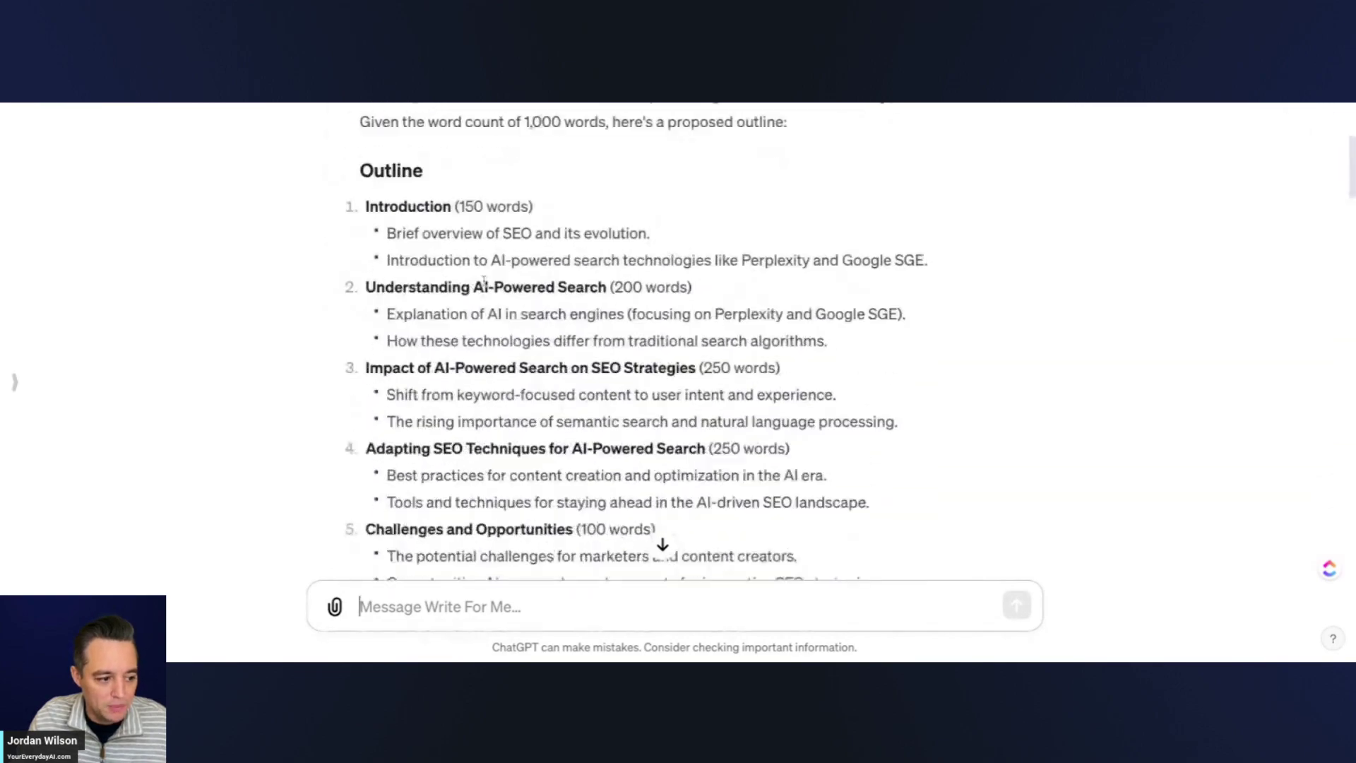
scroll(495, 294, "down", 10)
scroll(495, 294, "up", 15)
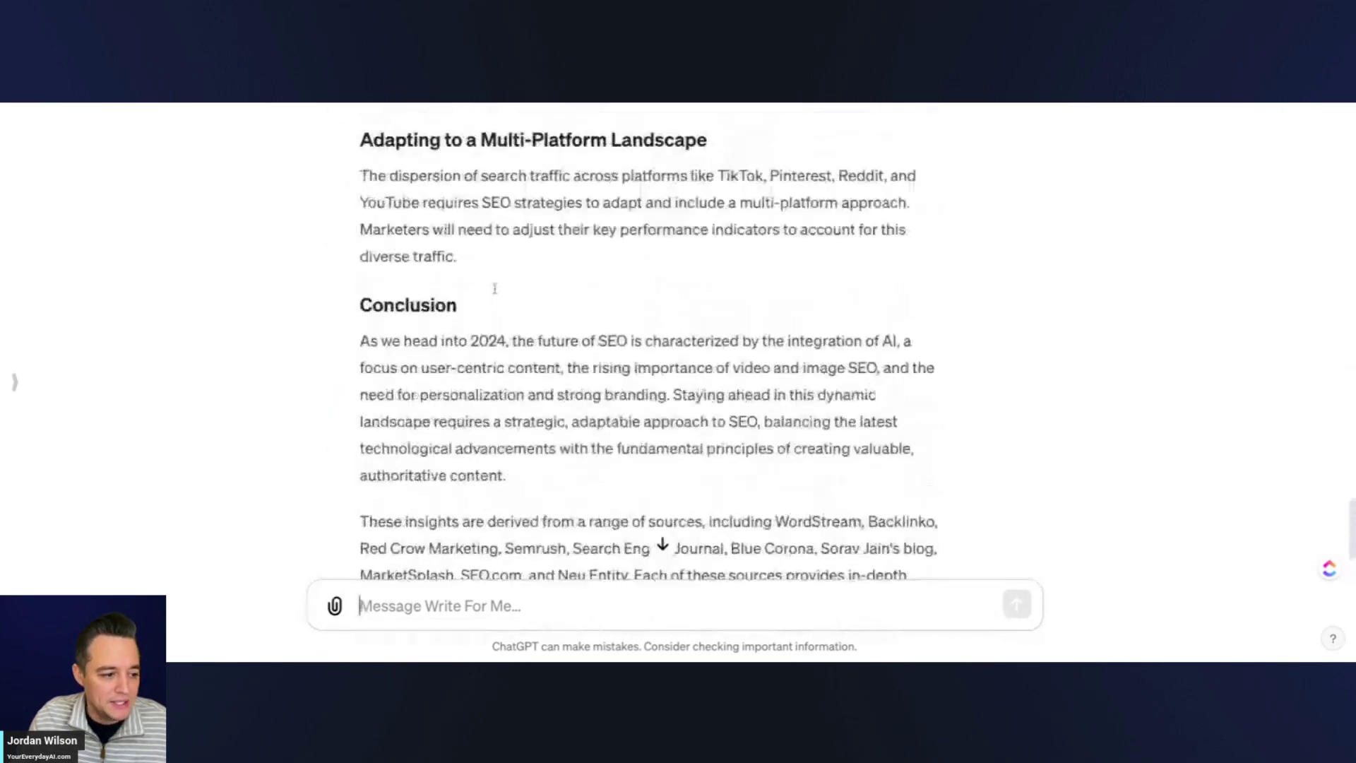
scroll(495, 294, "up", 8)
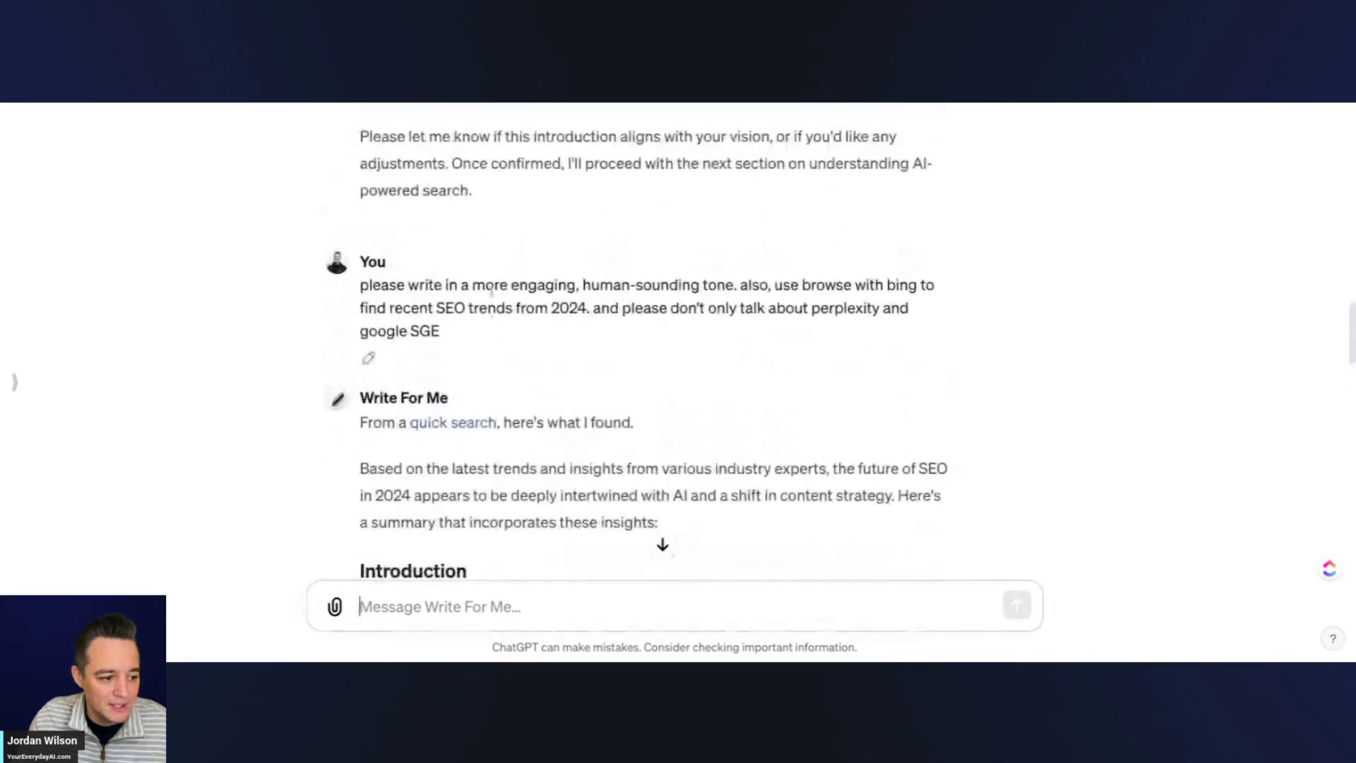
scroll(376, 384, "down", 2)
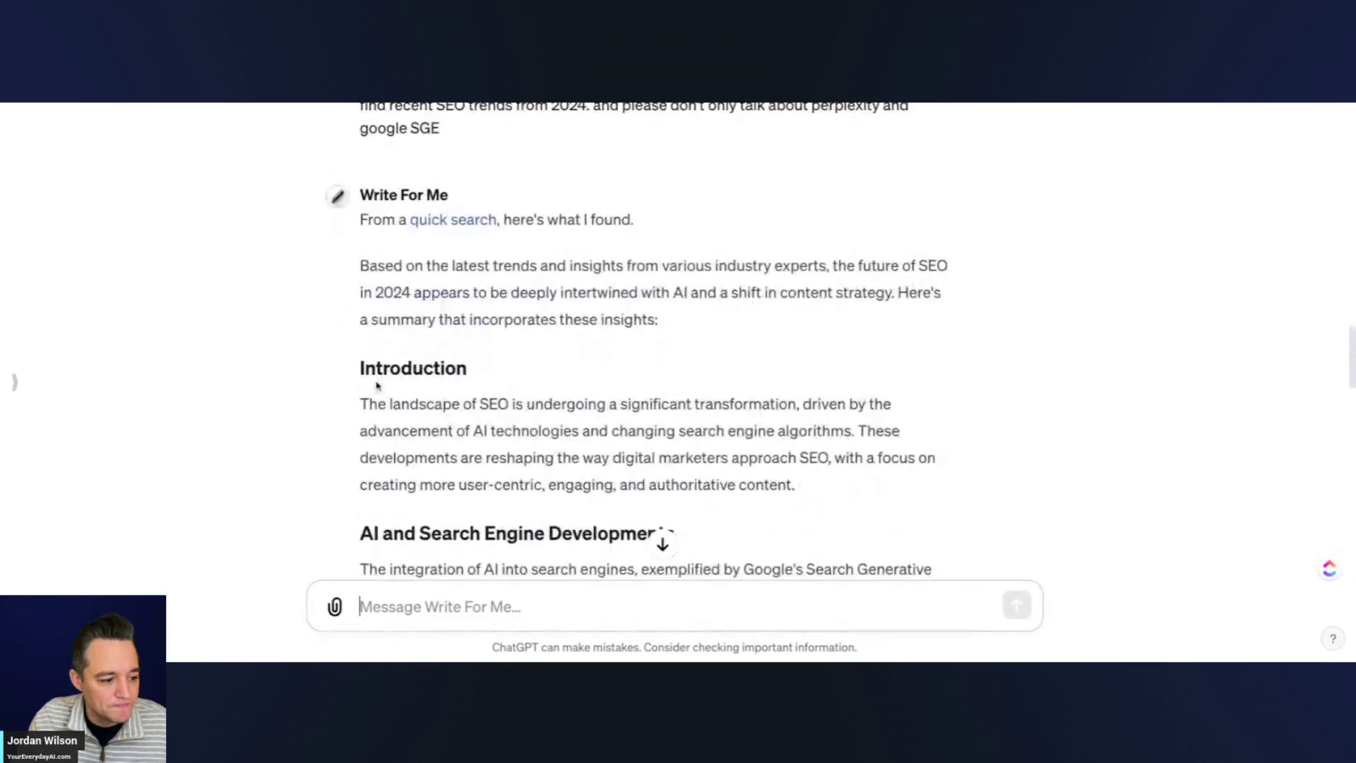
scroll(377, 381, "up", 2)
scroll(378, 381, "down", 1)
scroll(374, 388, "up", 1)
scroll(364, 332, "down", 2)
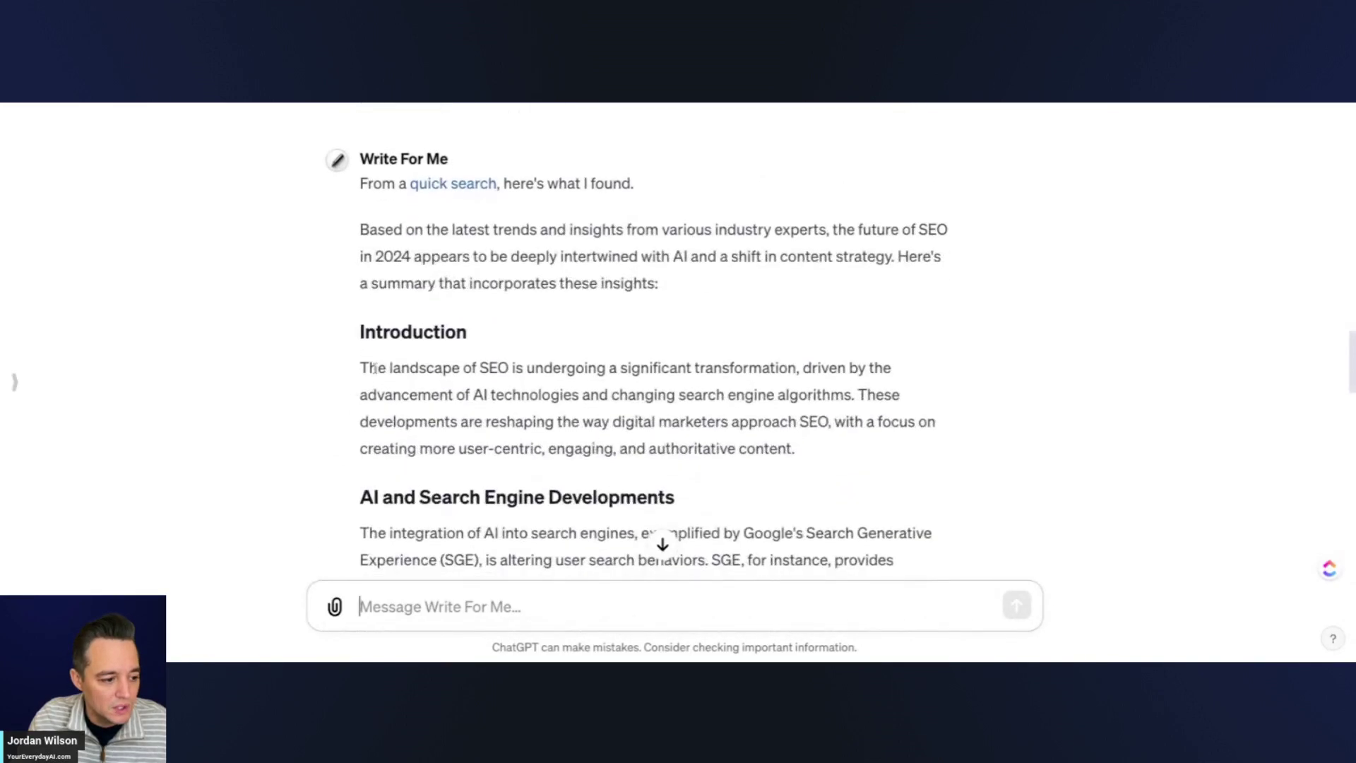
scroll(361, 328, "up", 1)
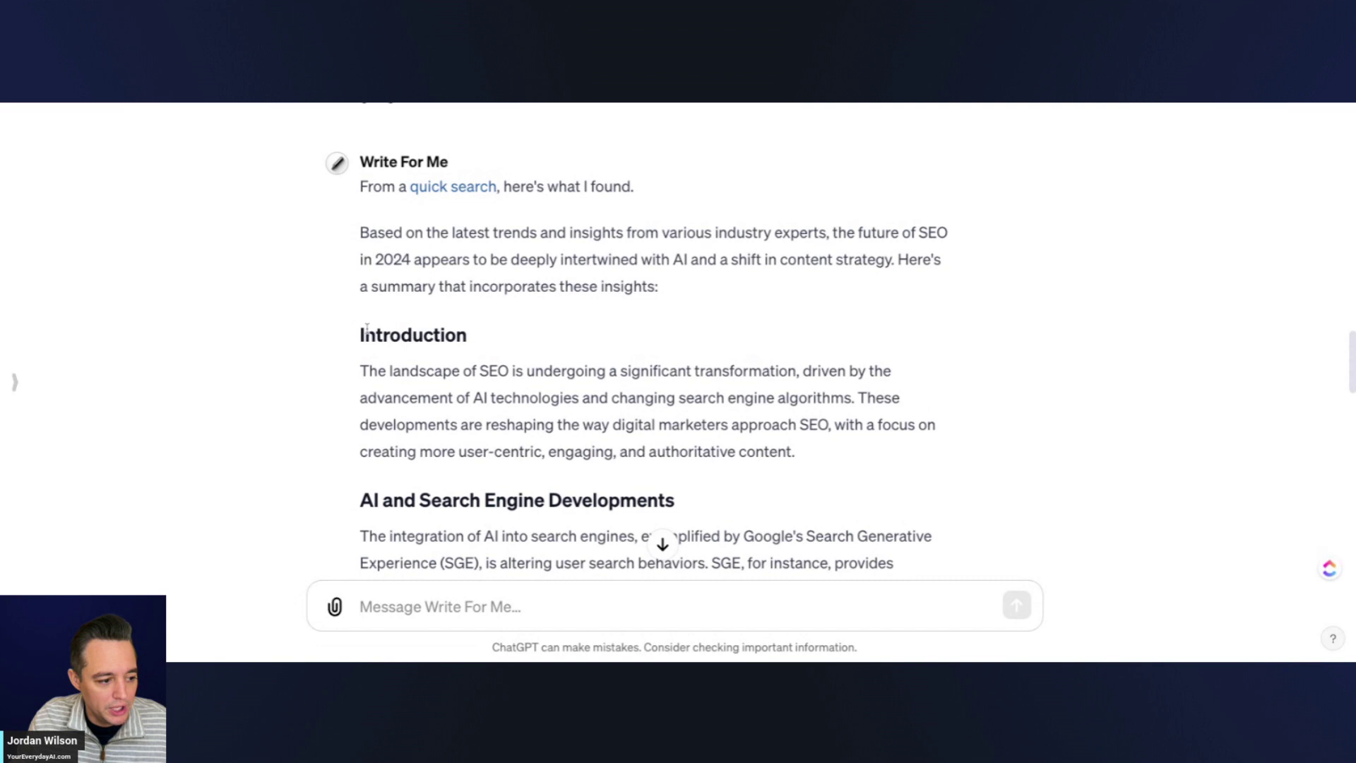
left_click_drag(361, 334, 587, 498)
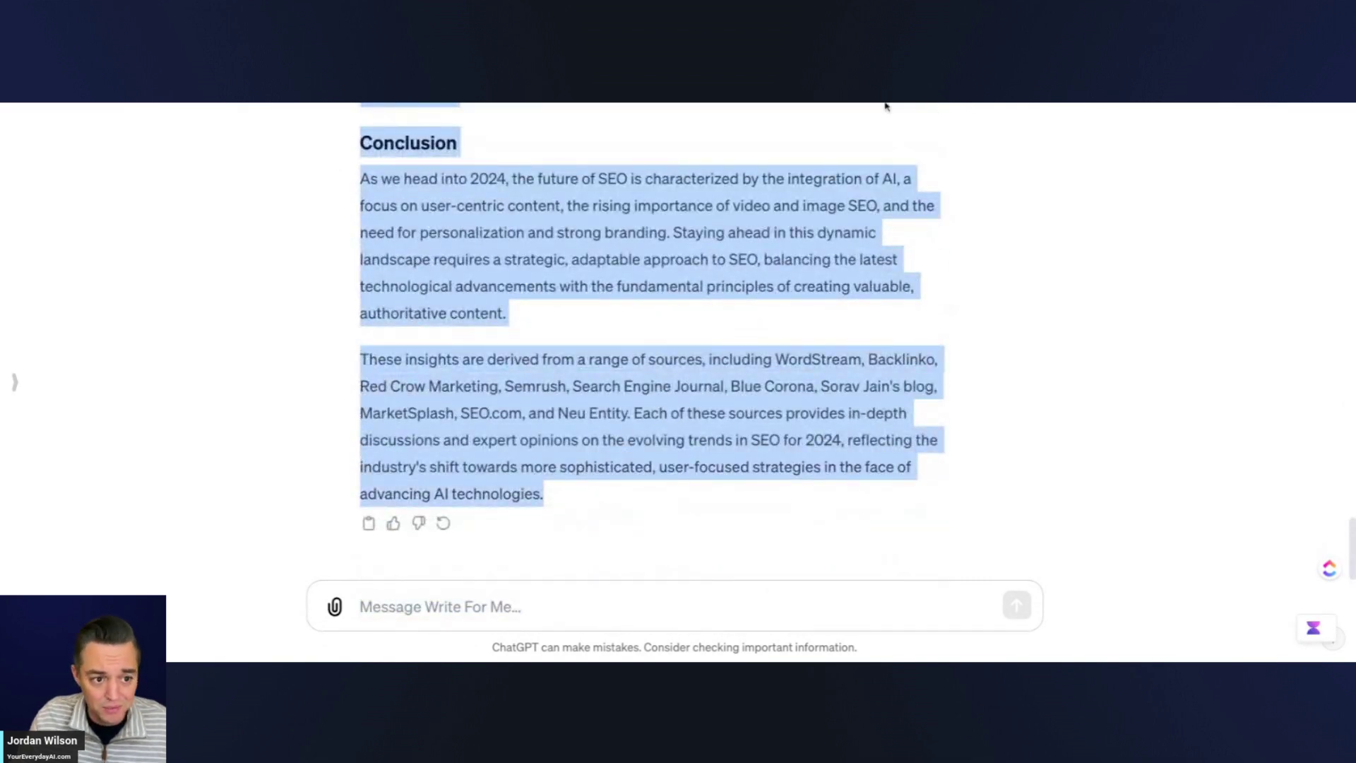
scroll(720, 276, "up", 20)
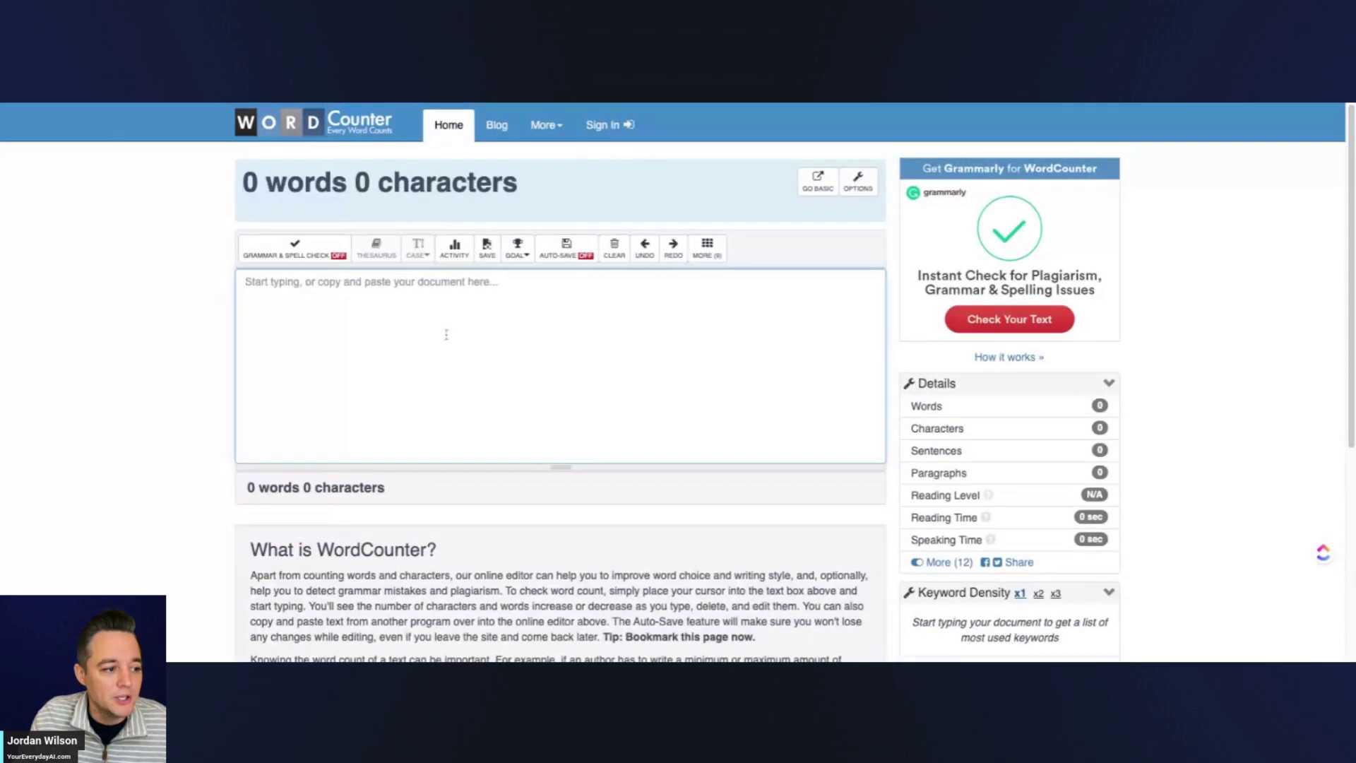
Paste Write For Me's post into WordCounter and check its 478-word, 3,428-character count
left_click(448, 332)
key("ctrl+v")
scroll(558, 339, "up", 5)
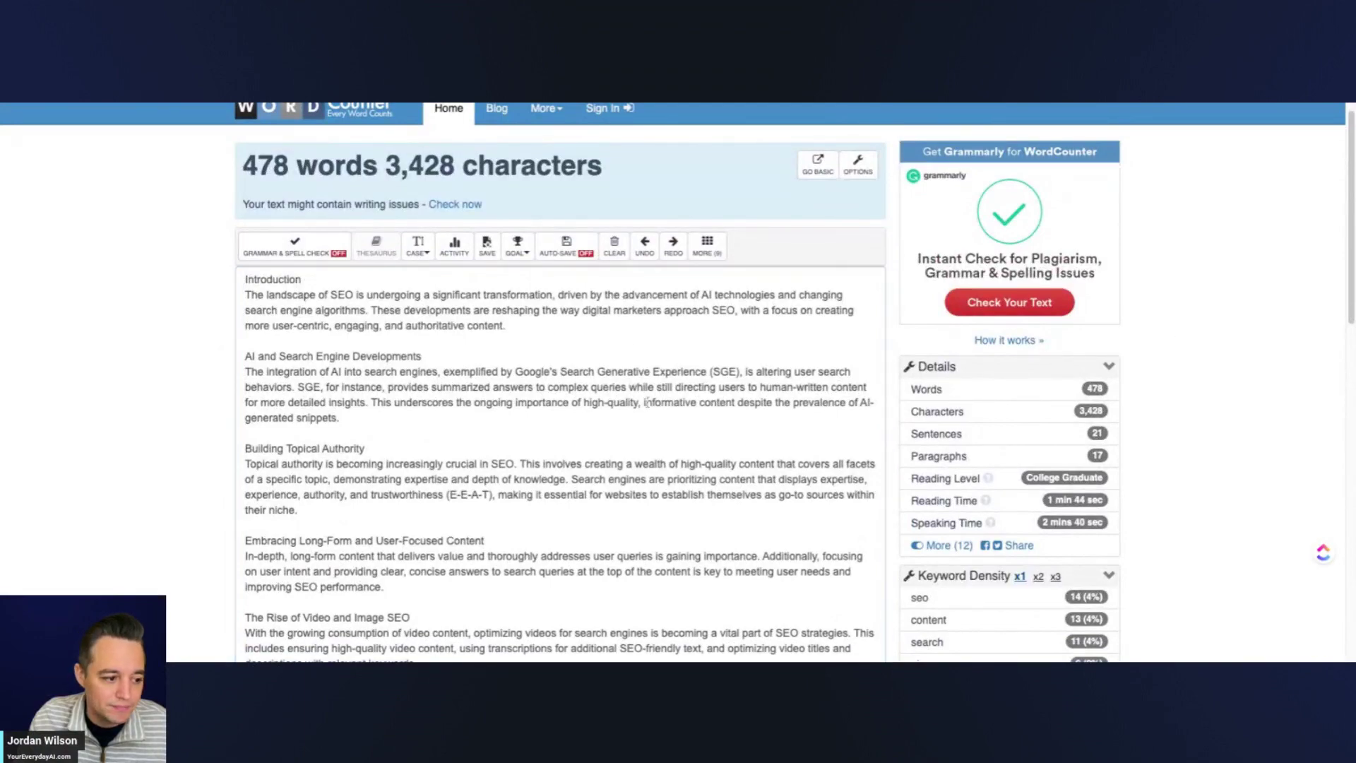
scroll(617, 399, "down", 8)
scroll(617, 399, "down", 2)
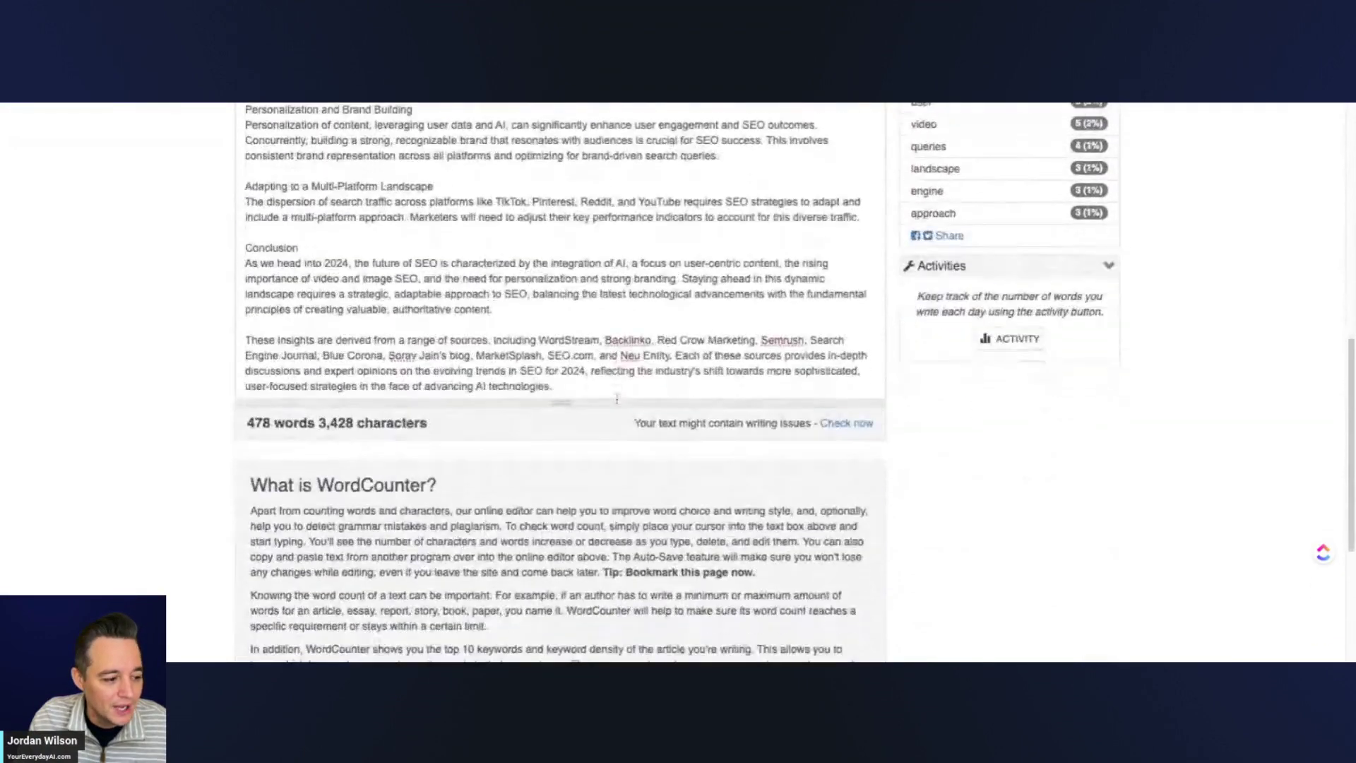
double_click(267, 493)
left_click(267, 406)
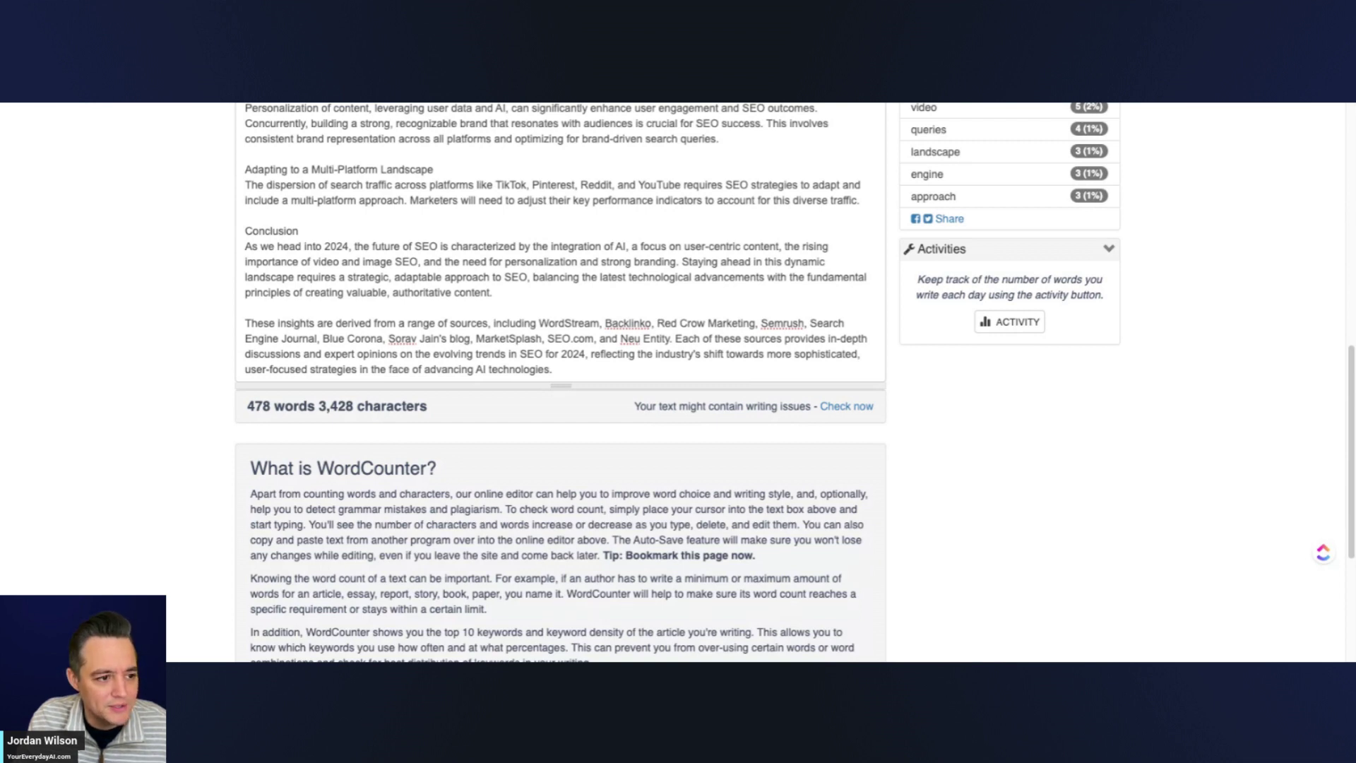
scroll(647, 254, "down", 3)
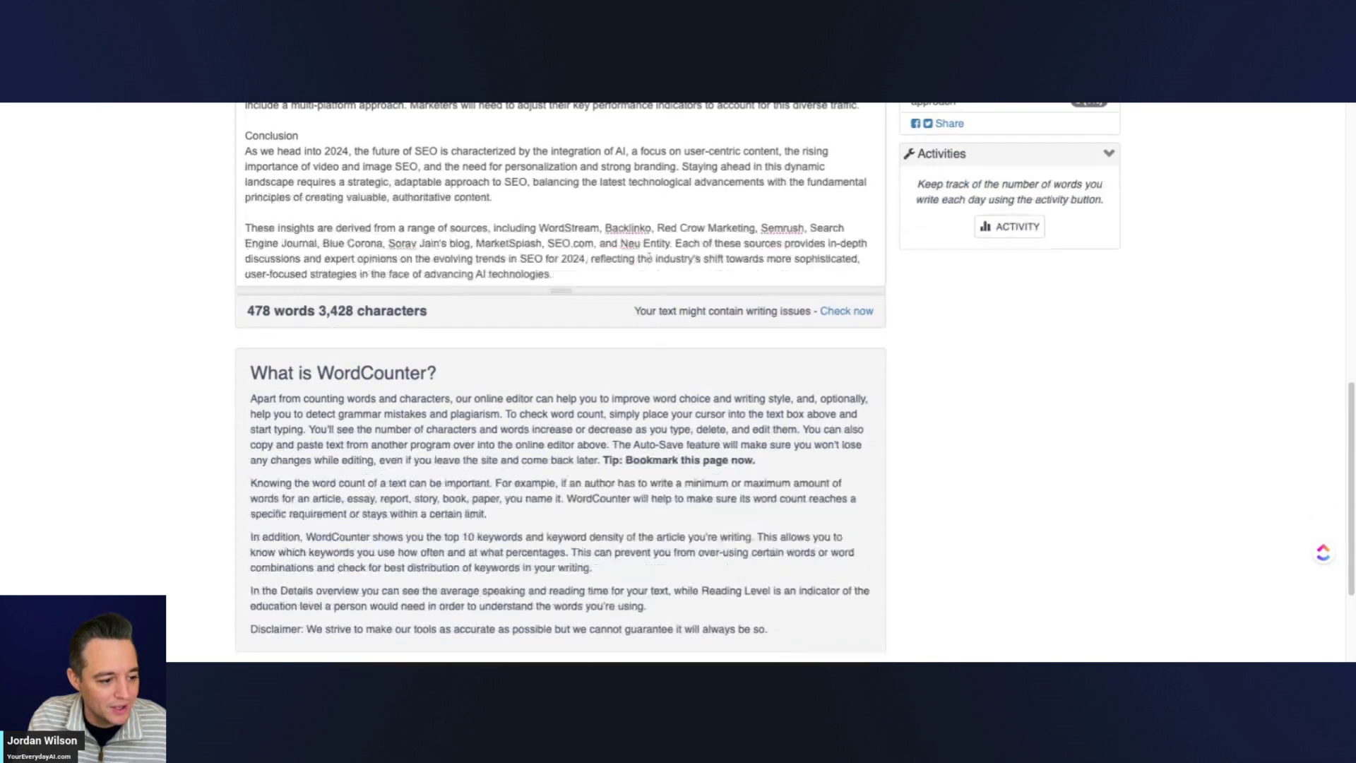
scroll(553, 314, "up", 3)
scroll(553, 314, "down", 2)
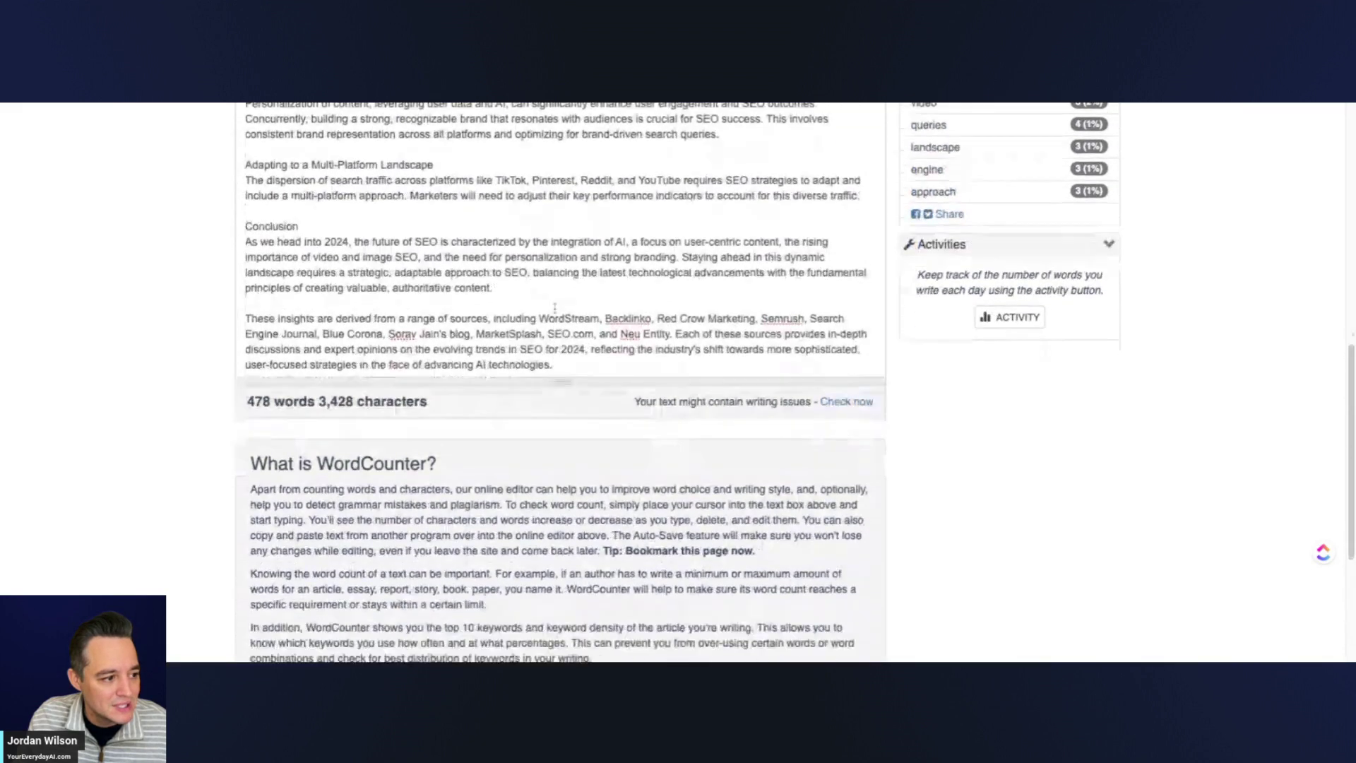
left_click(567, 335)
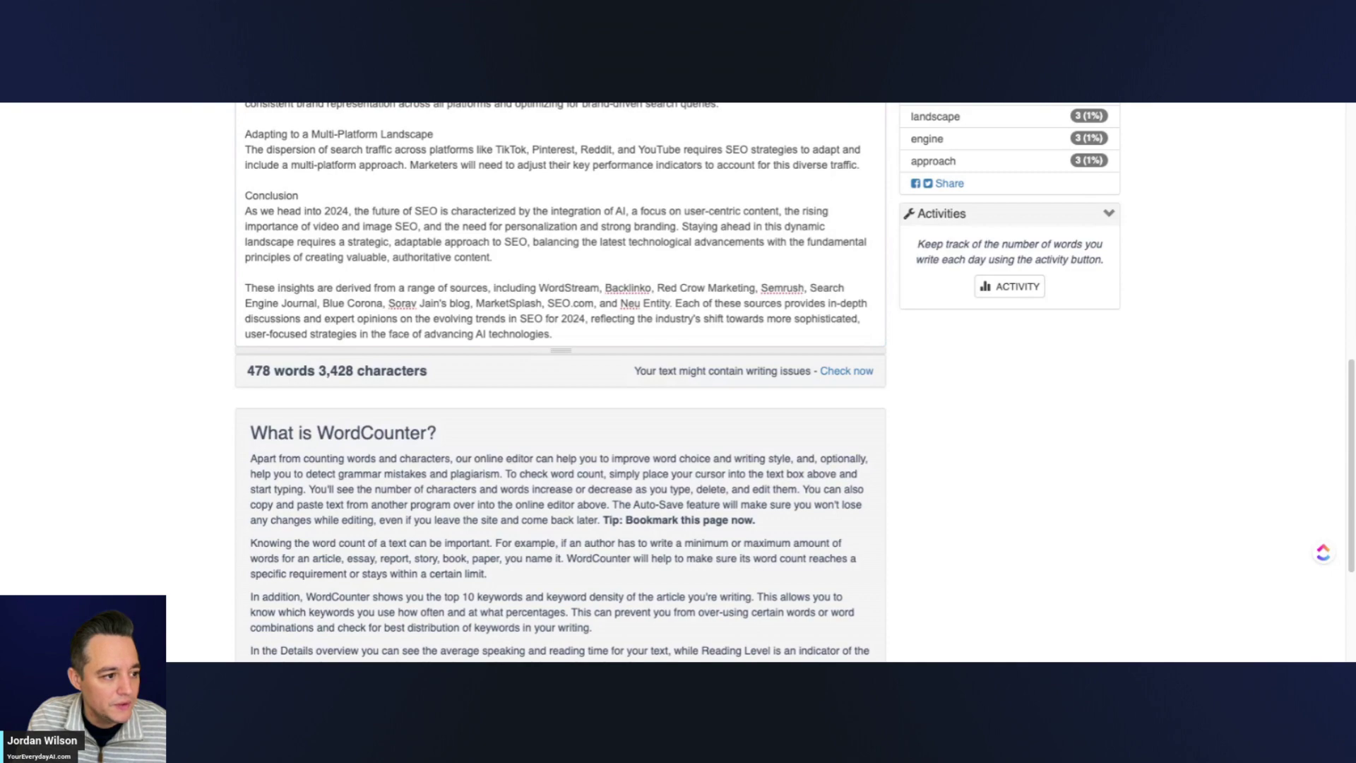
Select ChatGPT 4's revised 2024 SEO article and bring WordCounter back into view
key("ctrl+Tab")
scroll(493, 214, "up", 15)
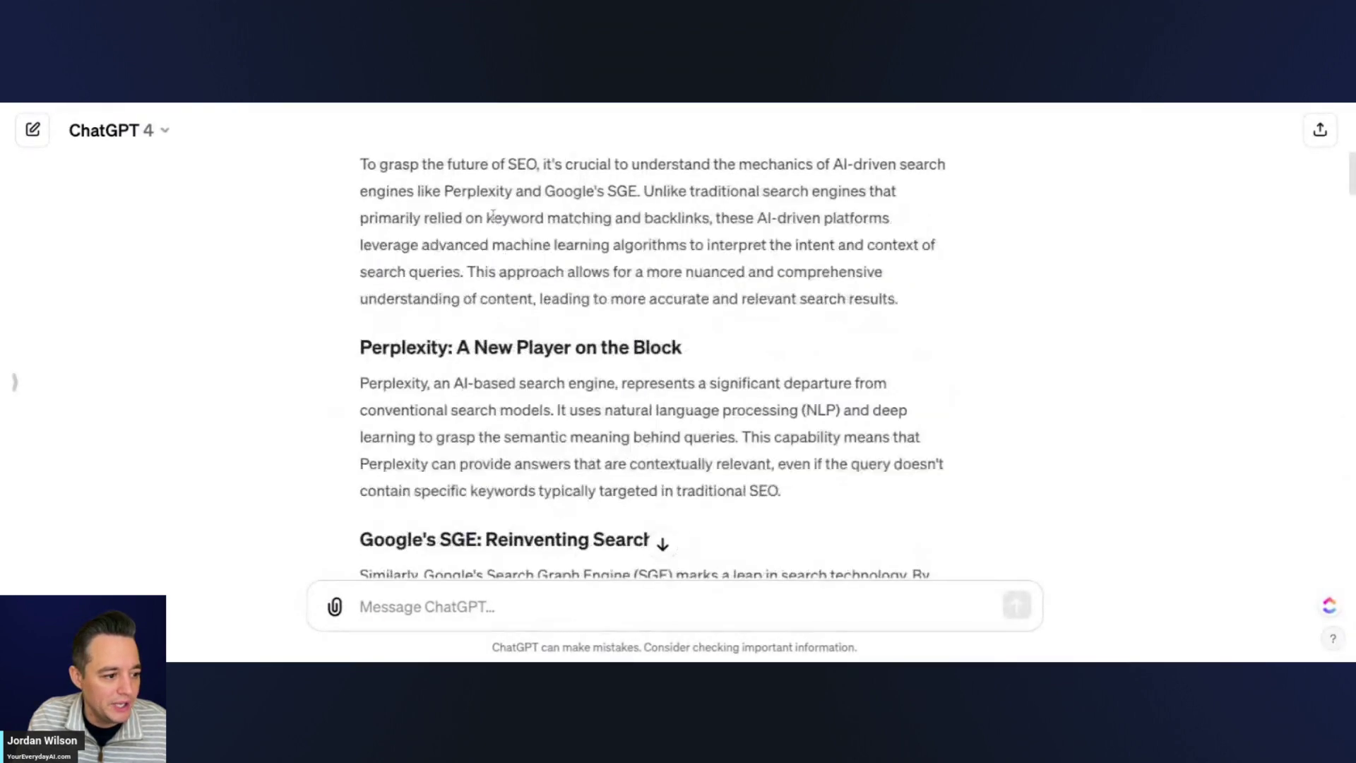
scroll(493, 215, "up", 7)
scroll(415, 293, "down", 5)
scroll(416, 293, "up", 2)
scroll(416, 291, "down", 3)
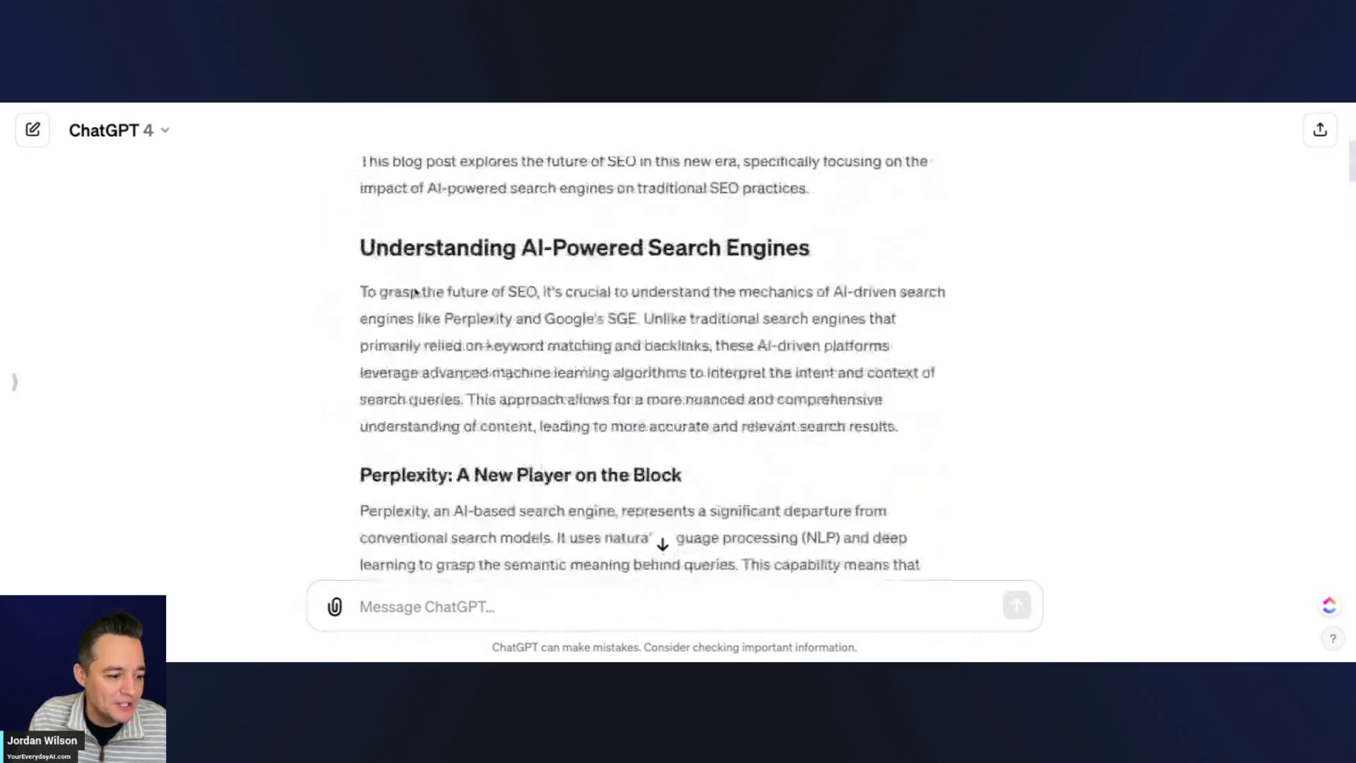
scroll(417, 291, "down", 20)
scroll(437, 282, "down", 1)
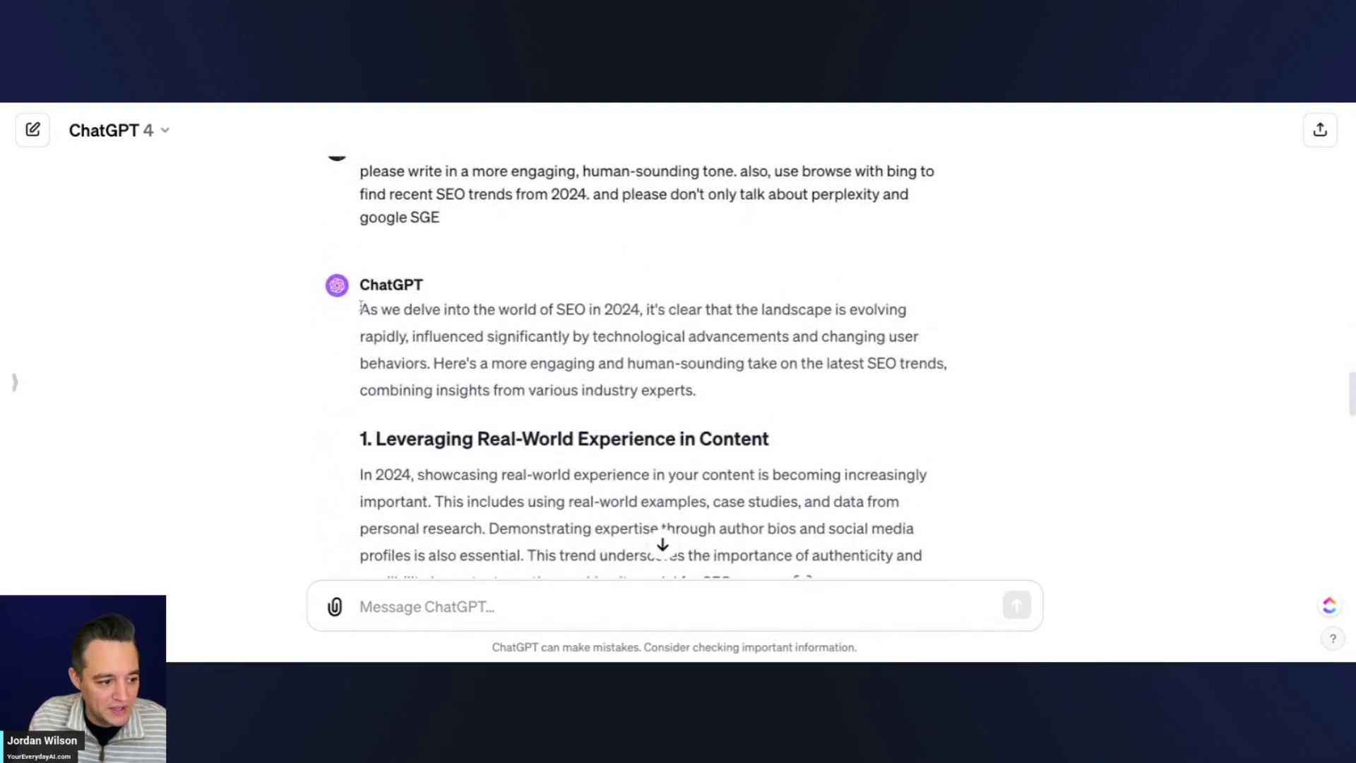
left_click_drag(359, 311, 593, 537)
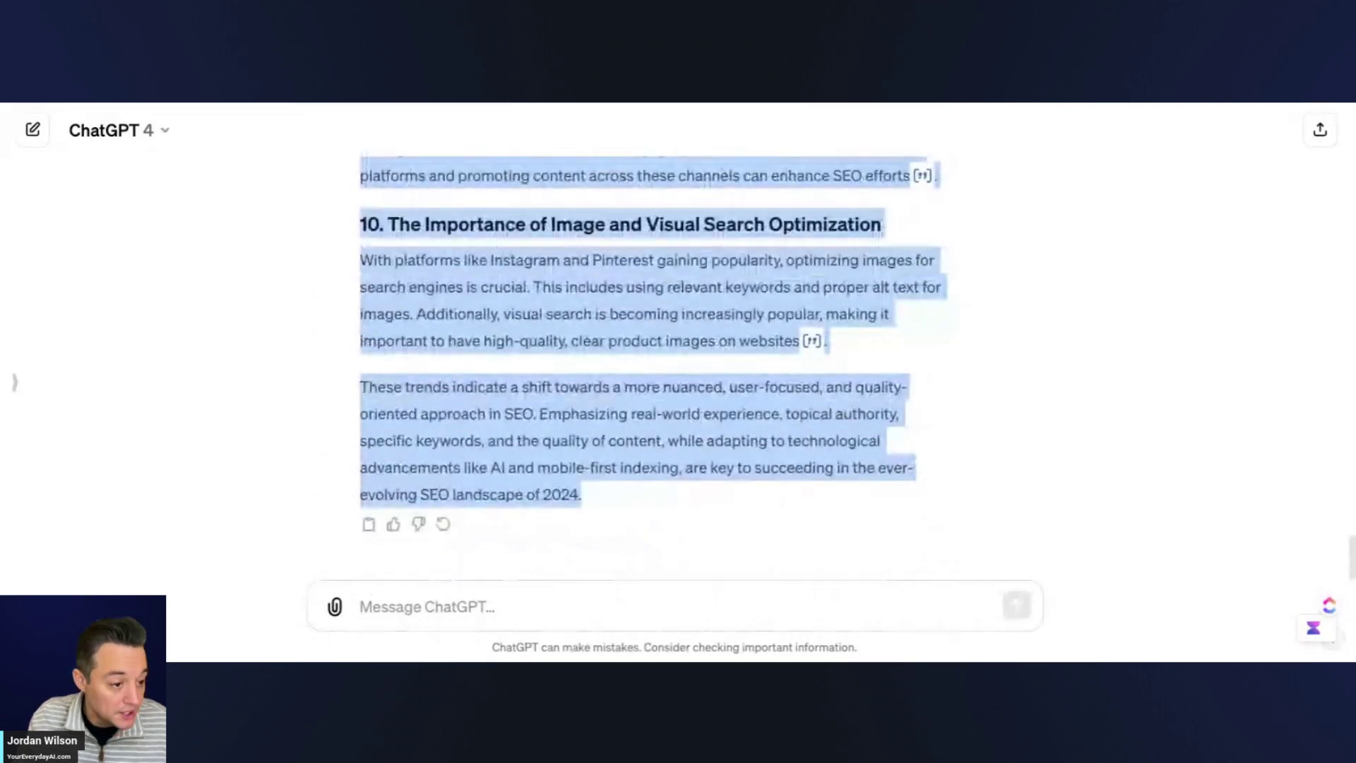
left_click(753, 105)
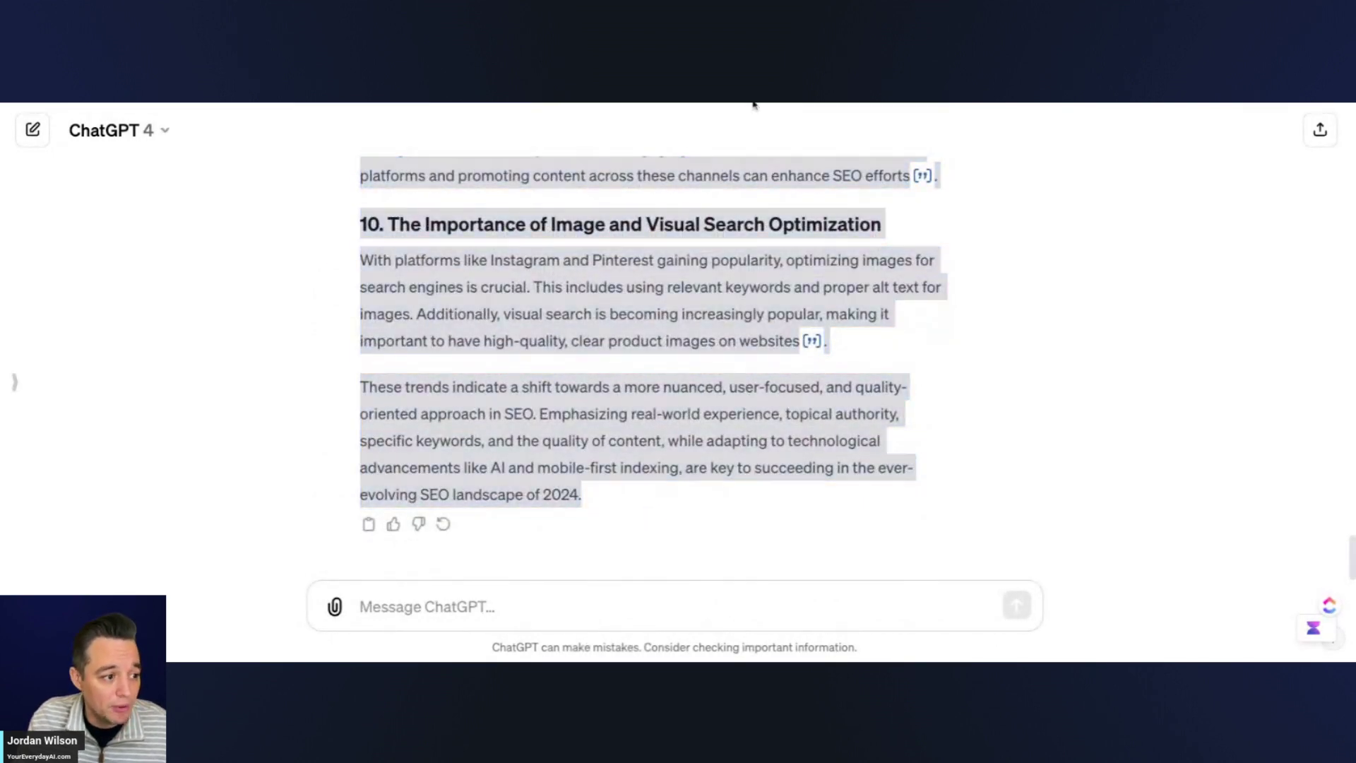
left_click(753, 105)
scroll(504, 252, "up", 5)
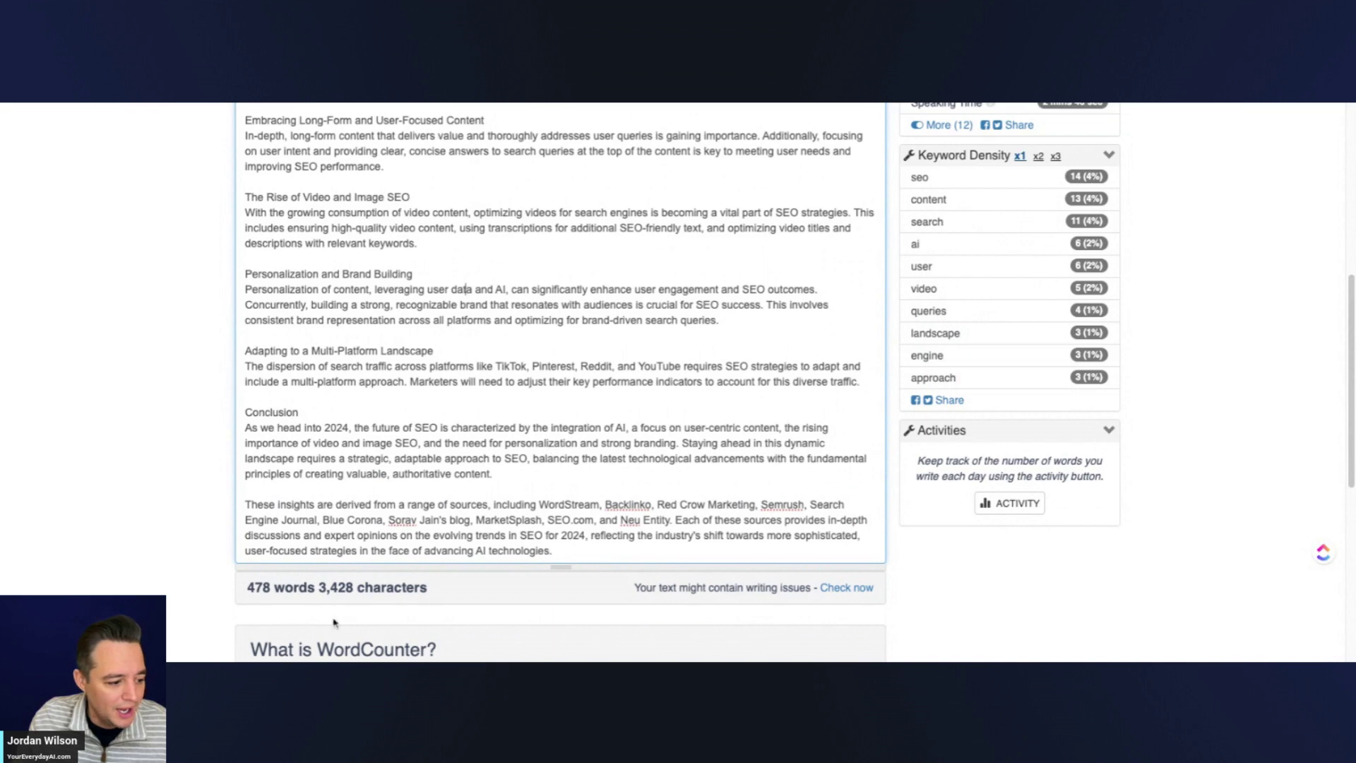
Overwrite WordCounter's text with the ChatGPT 4 article, counting 582 words and 4,141 characters
key("ctrl+a")
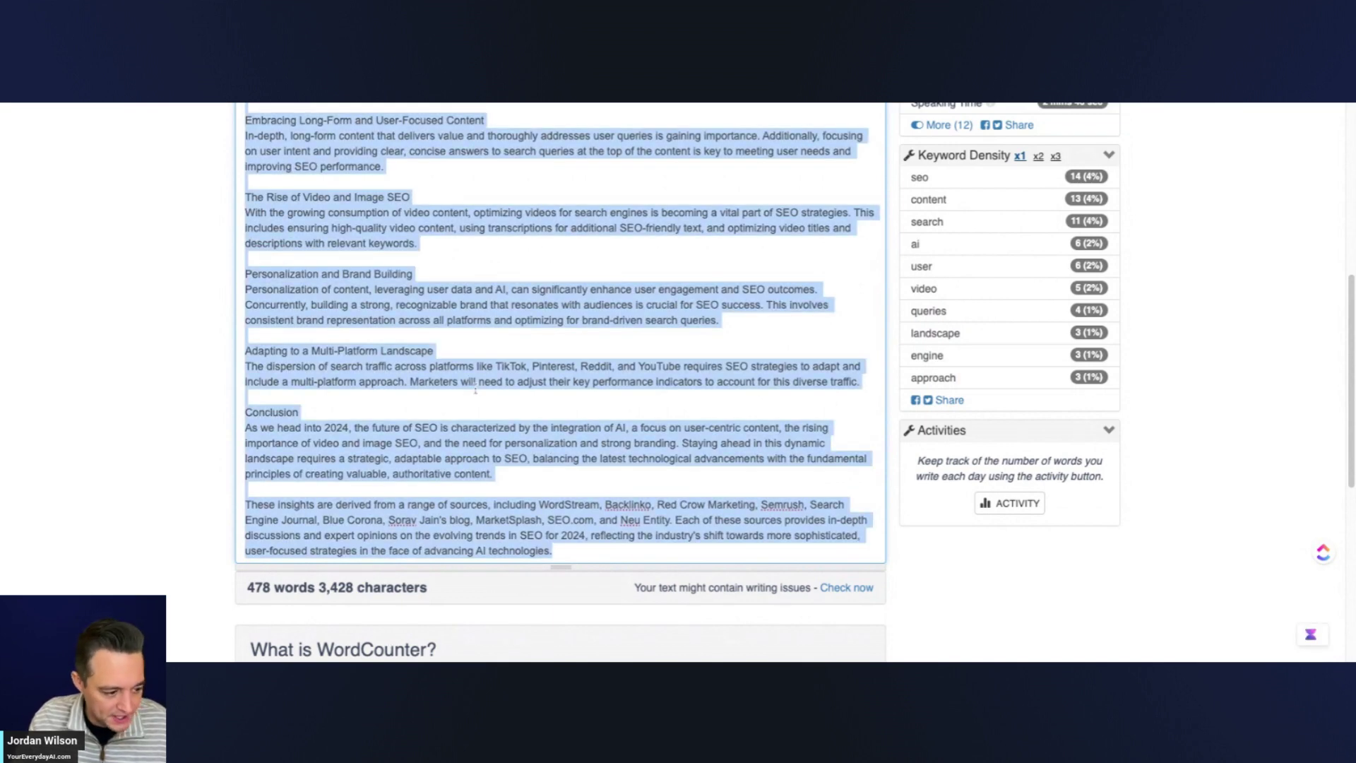
key("ctrl+v")
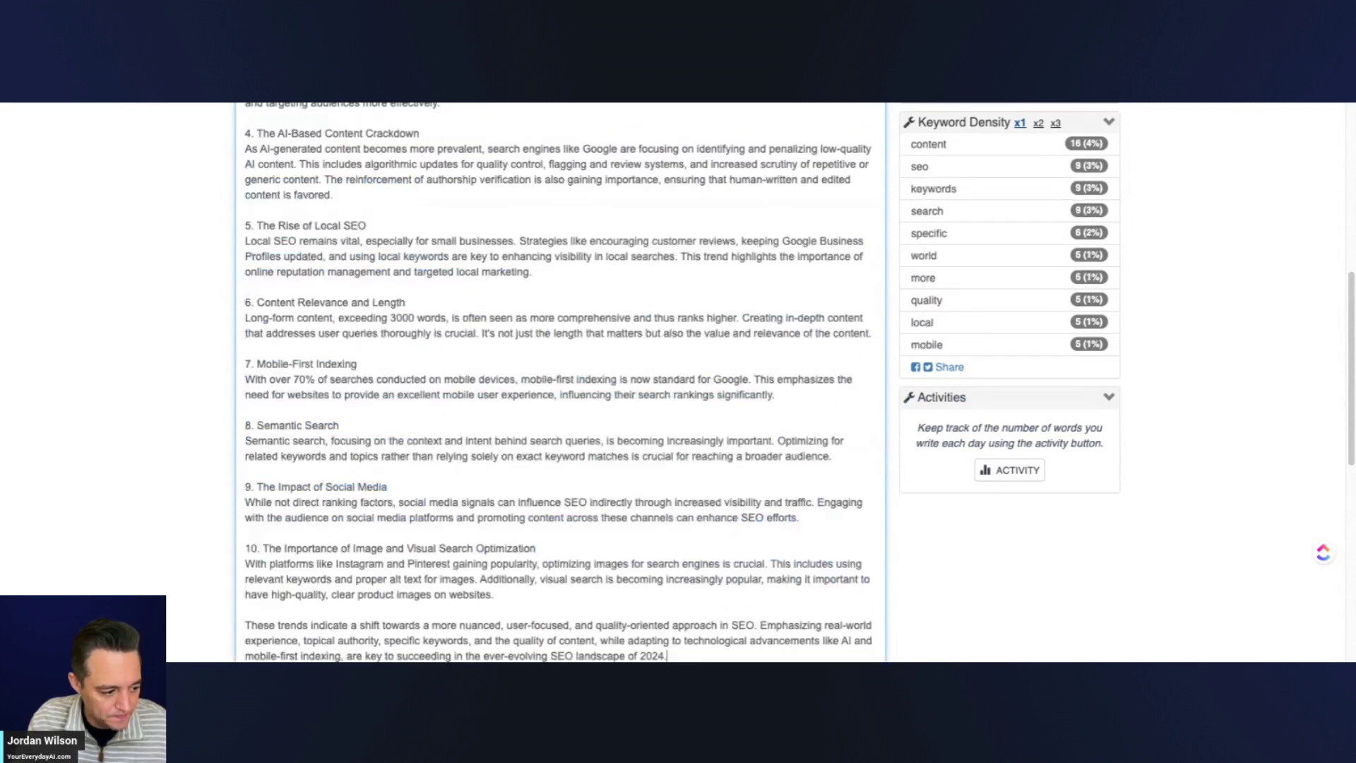
scroll(454, 396, "down", 4)
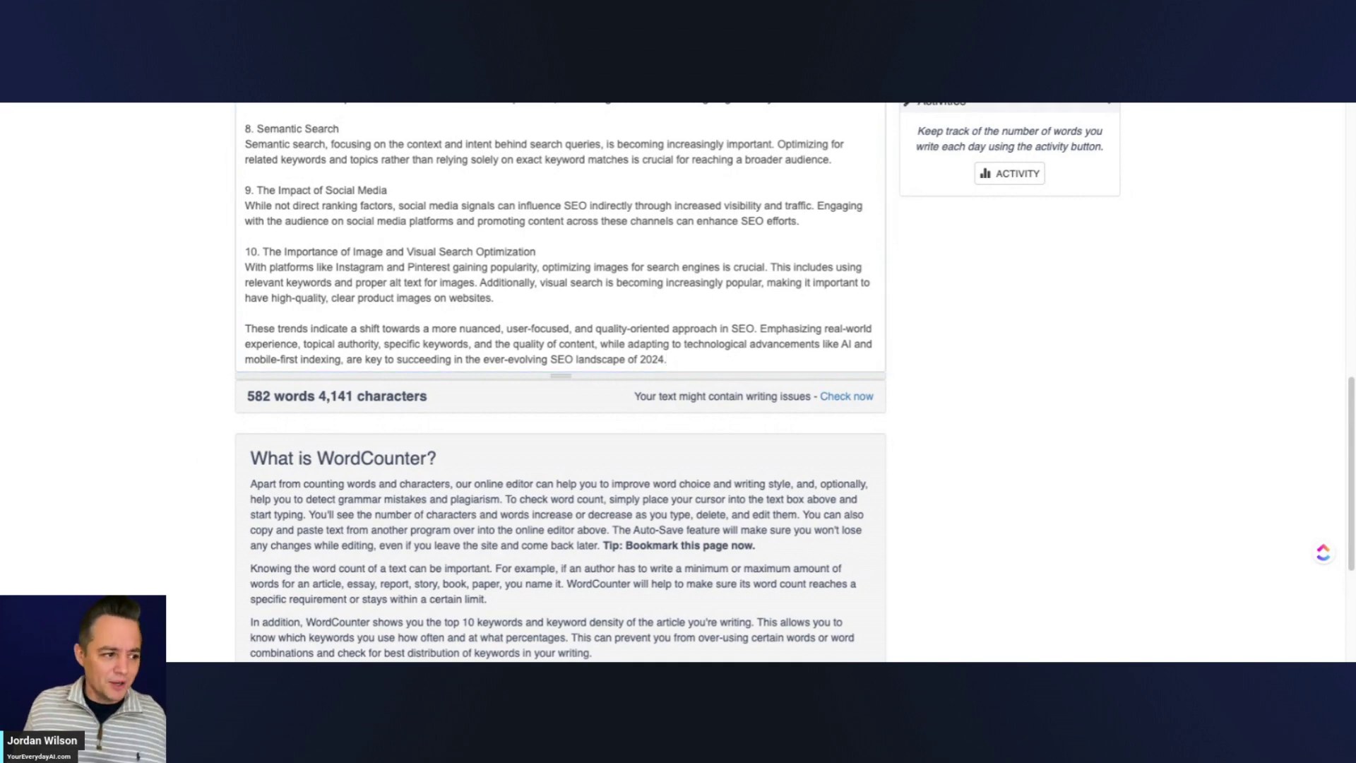
Scroll back through the Write For Me reply and select its Introduction heading and paragraph
key("alt+Tab")
scroll(516, 226, "up", 15)
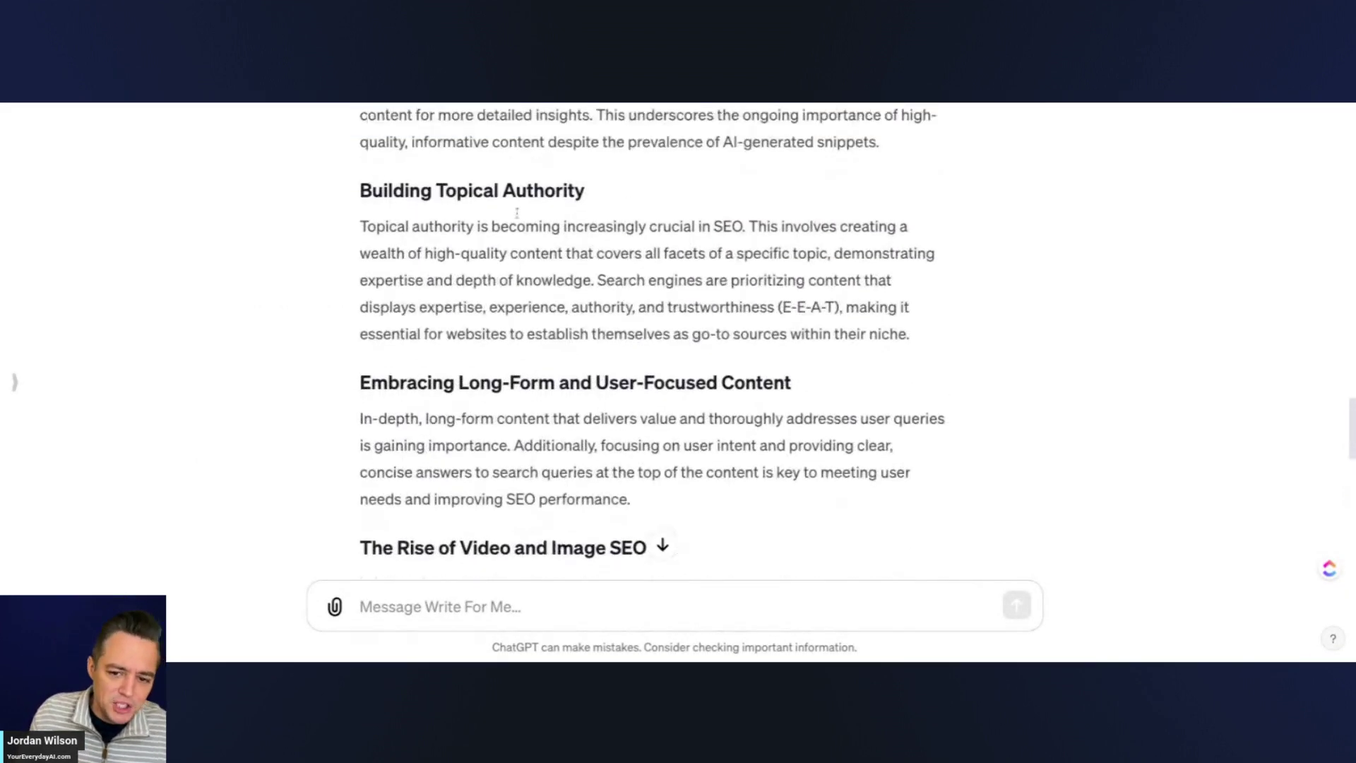
scroll(517, 213, "up", 15)
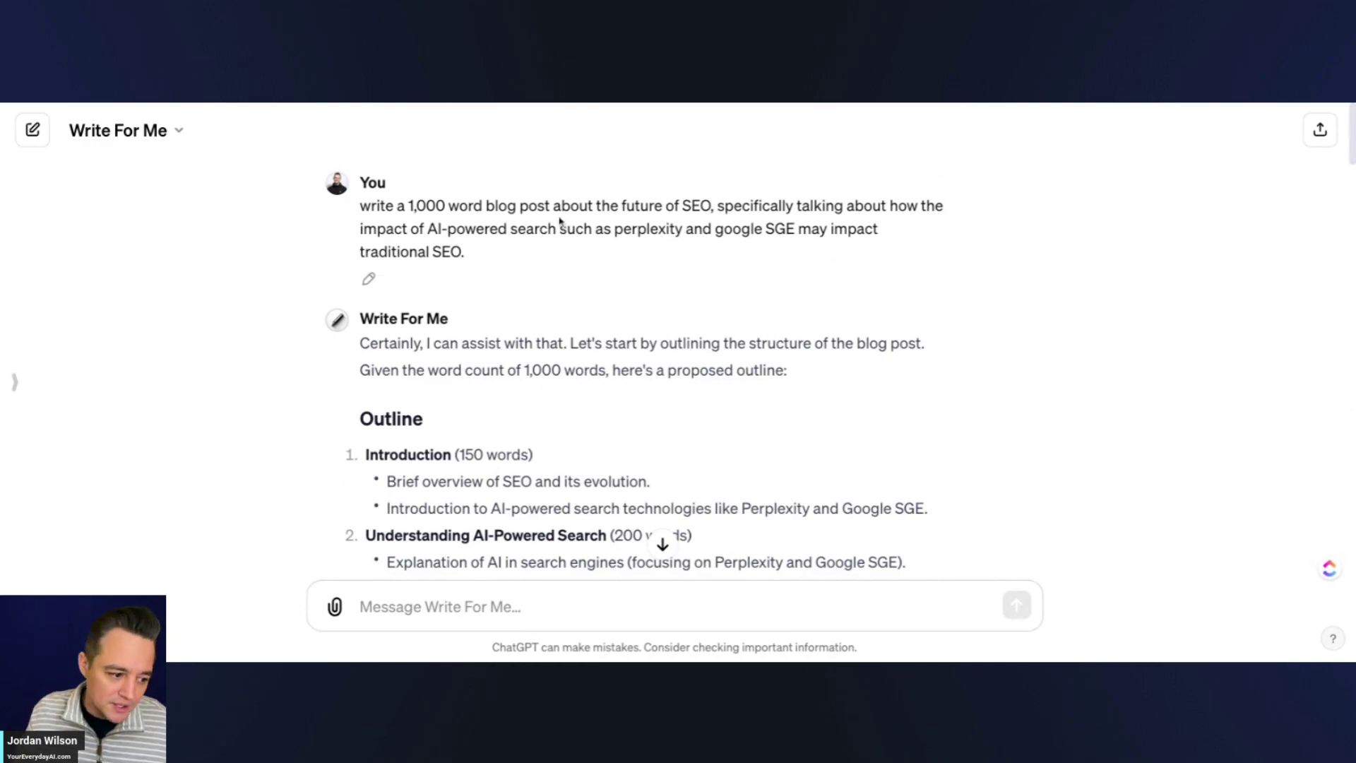
scroll(565, 226, "down", 15)
scroll(572, 238, "down", 20)
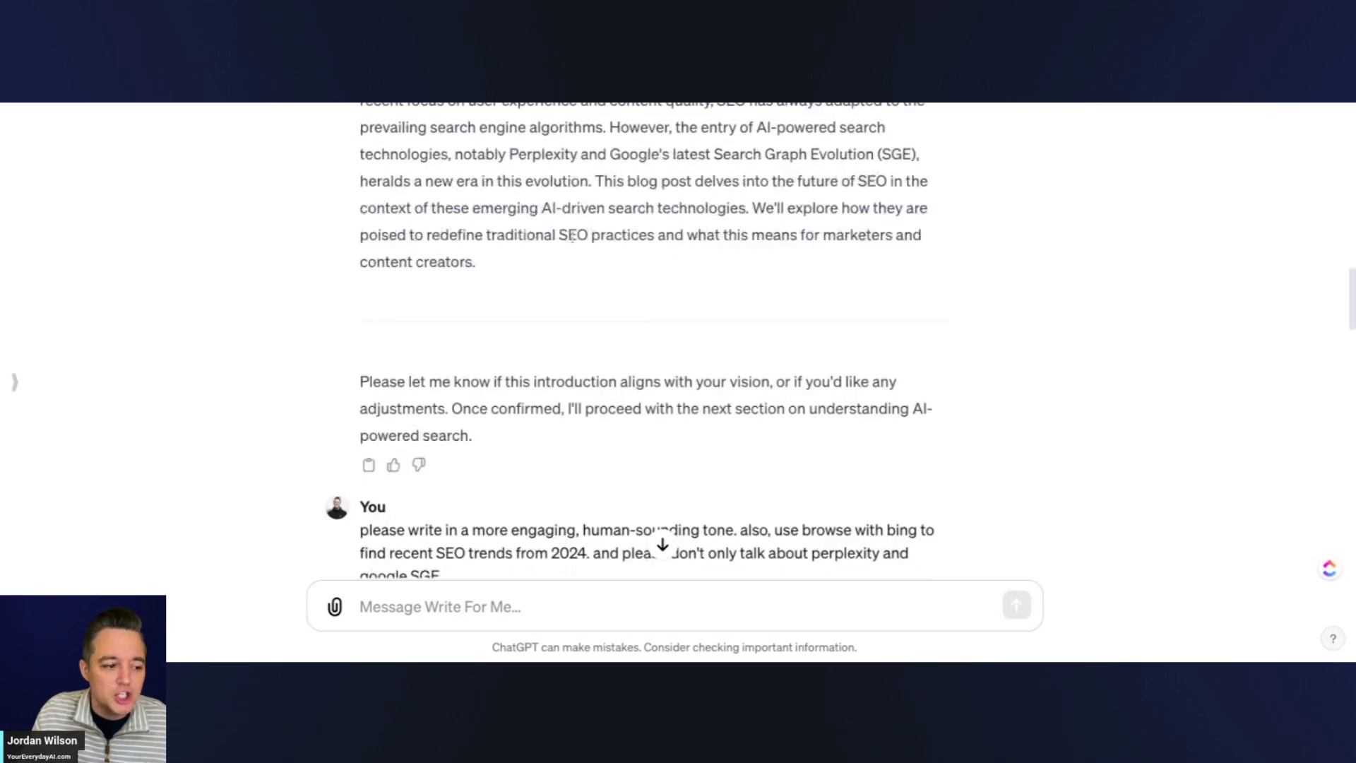
scroll(599, 213, "down", 3)
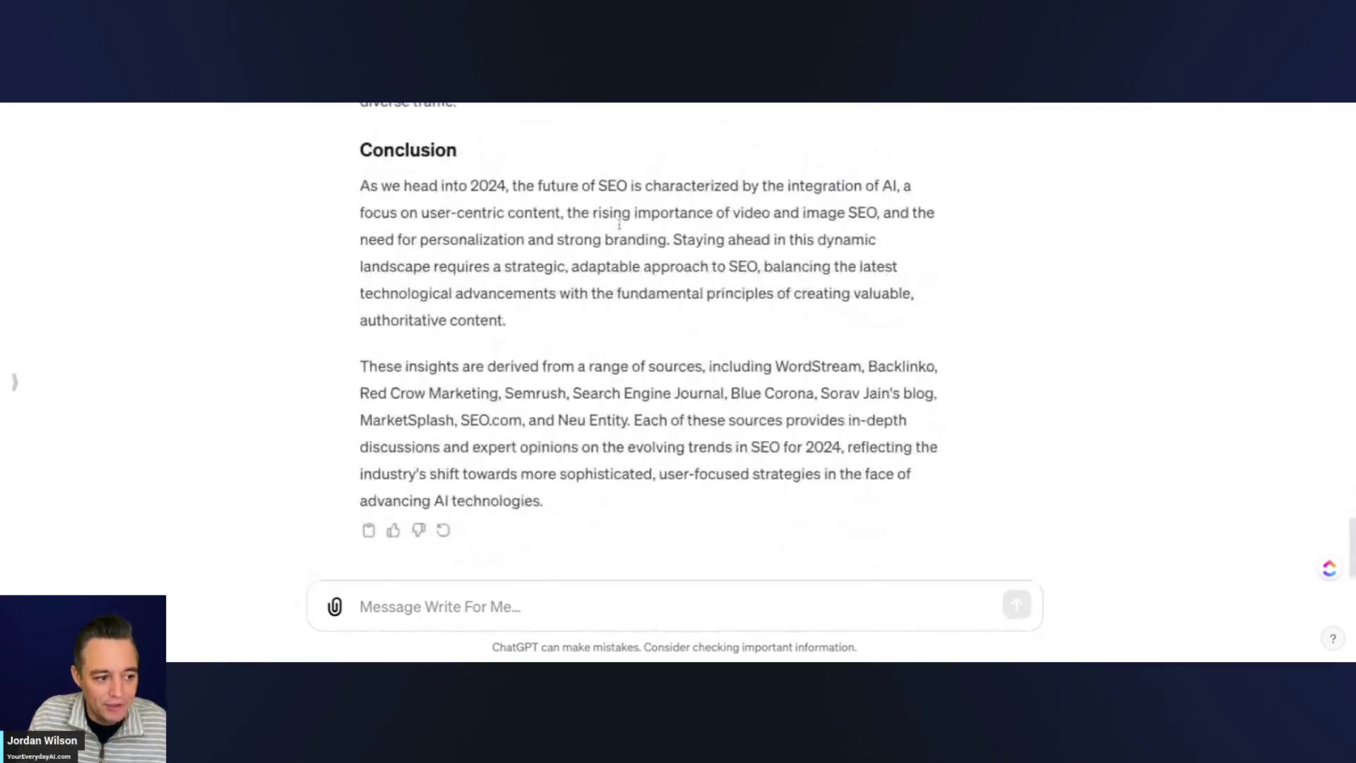
scroll(614, 223, "up", 20)
scroll(635, 242, "up", 3)
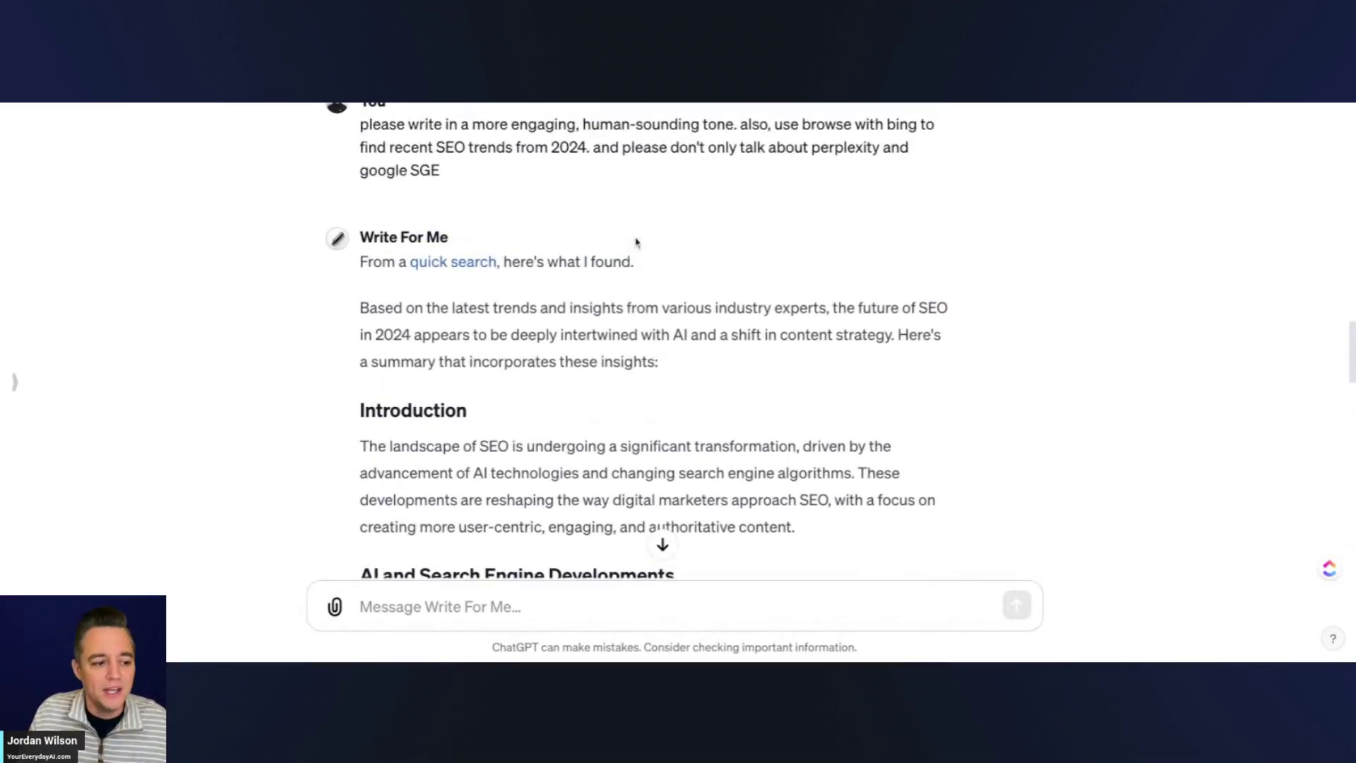
scroll(632, 251, "down", 3)
scroll(630, 256, "down", 1)
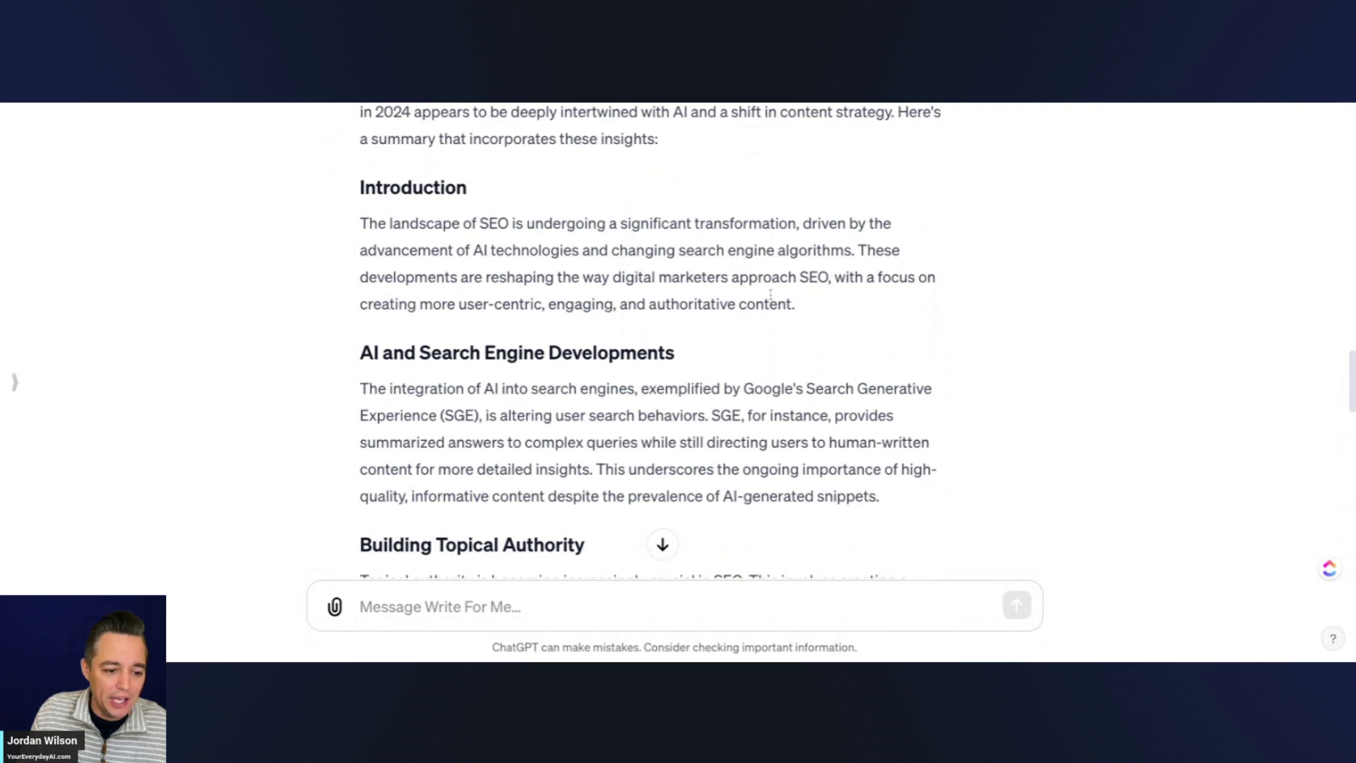
left_click_drag(811, 314, 336, 158)
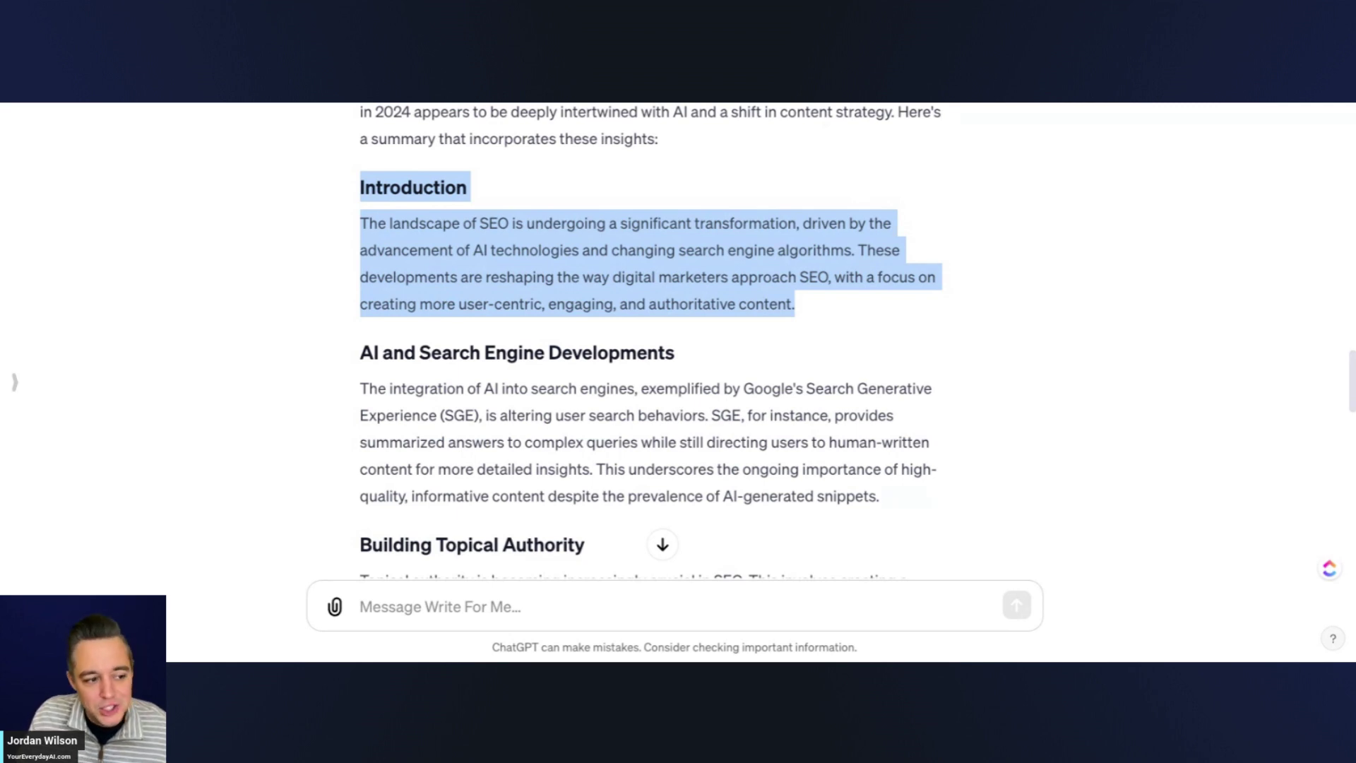
Go back to the ChatGPT 4 chat's reply start and select its opening paragraph
key("alt+Tab")
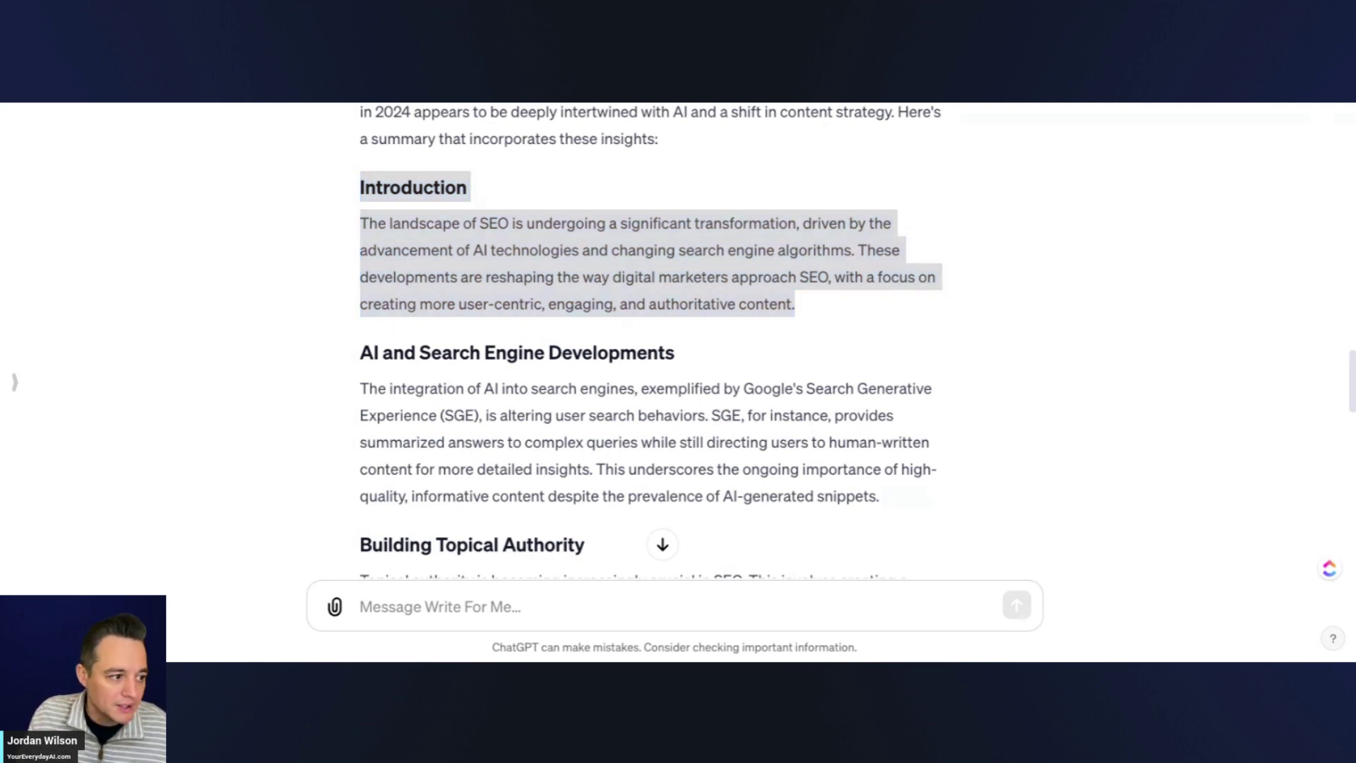
scroll(584, 254, "up", 10)
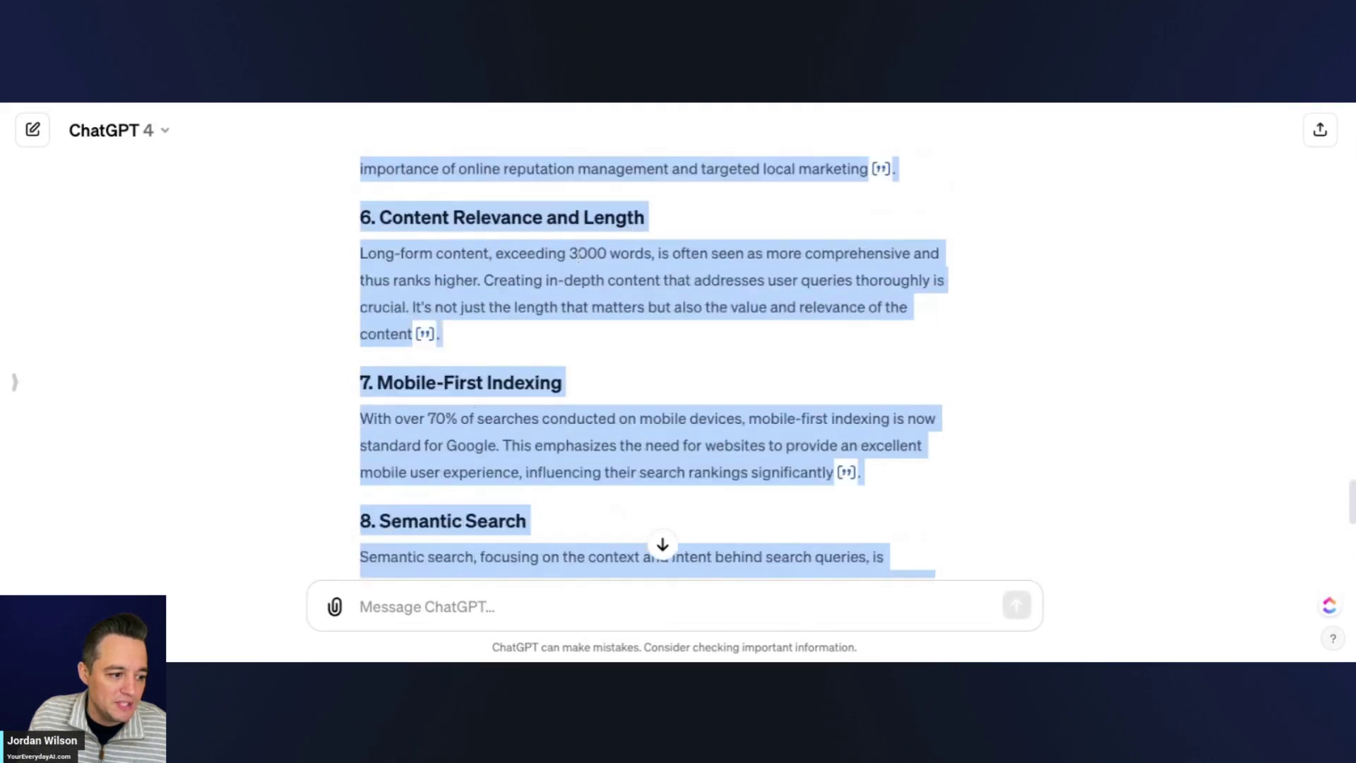
scroll(585, 254, "up", 10)
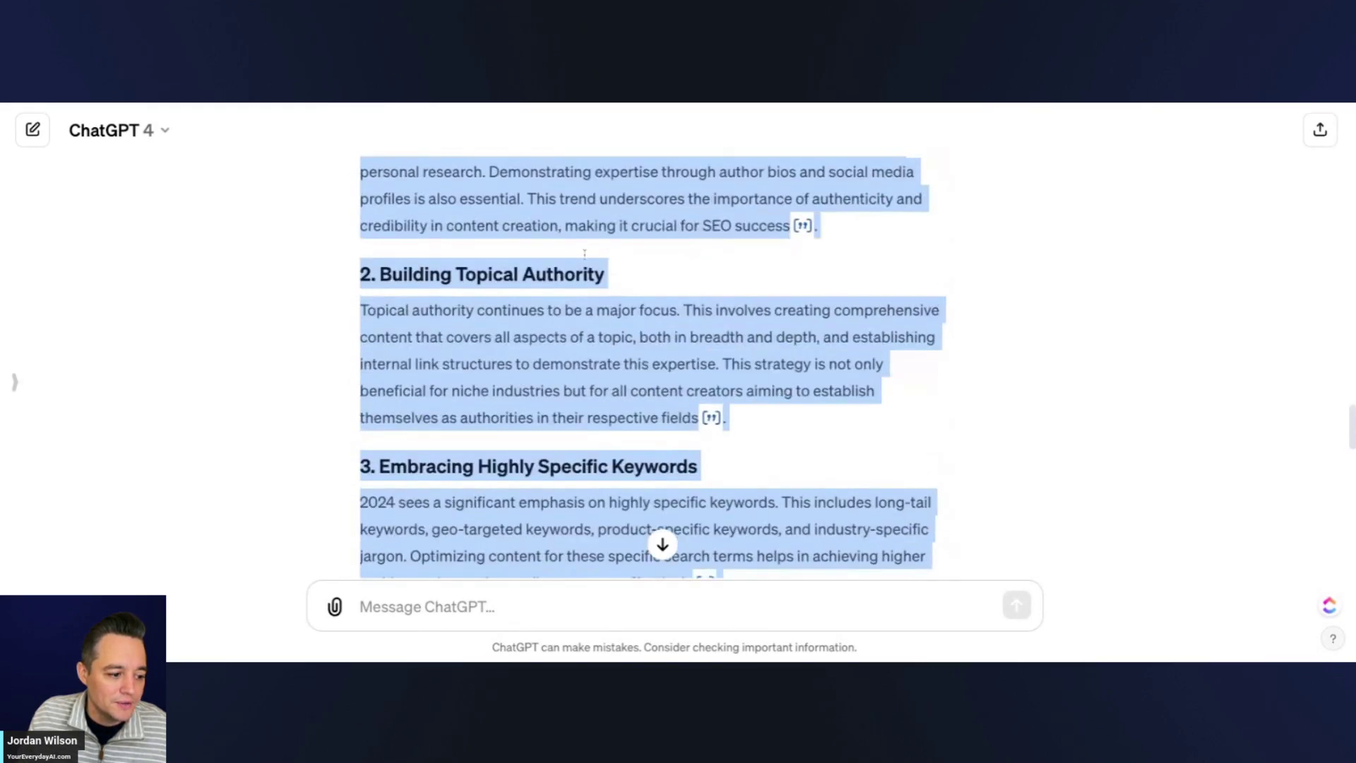
scroll(586, 258, "up", 4)
scroll(579, 276, "down", 6)
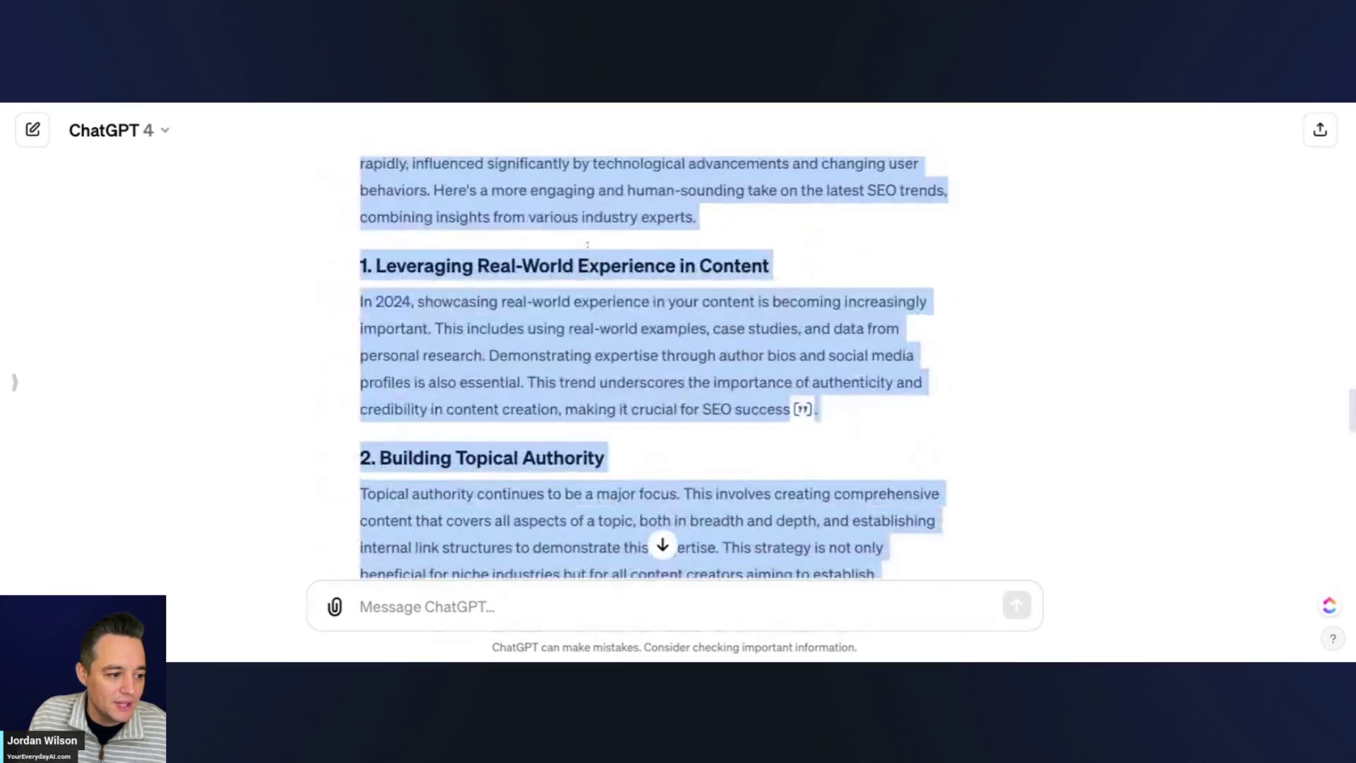
scroll(575, 290, "up", 2)
left_click(576, 290)
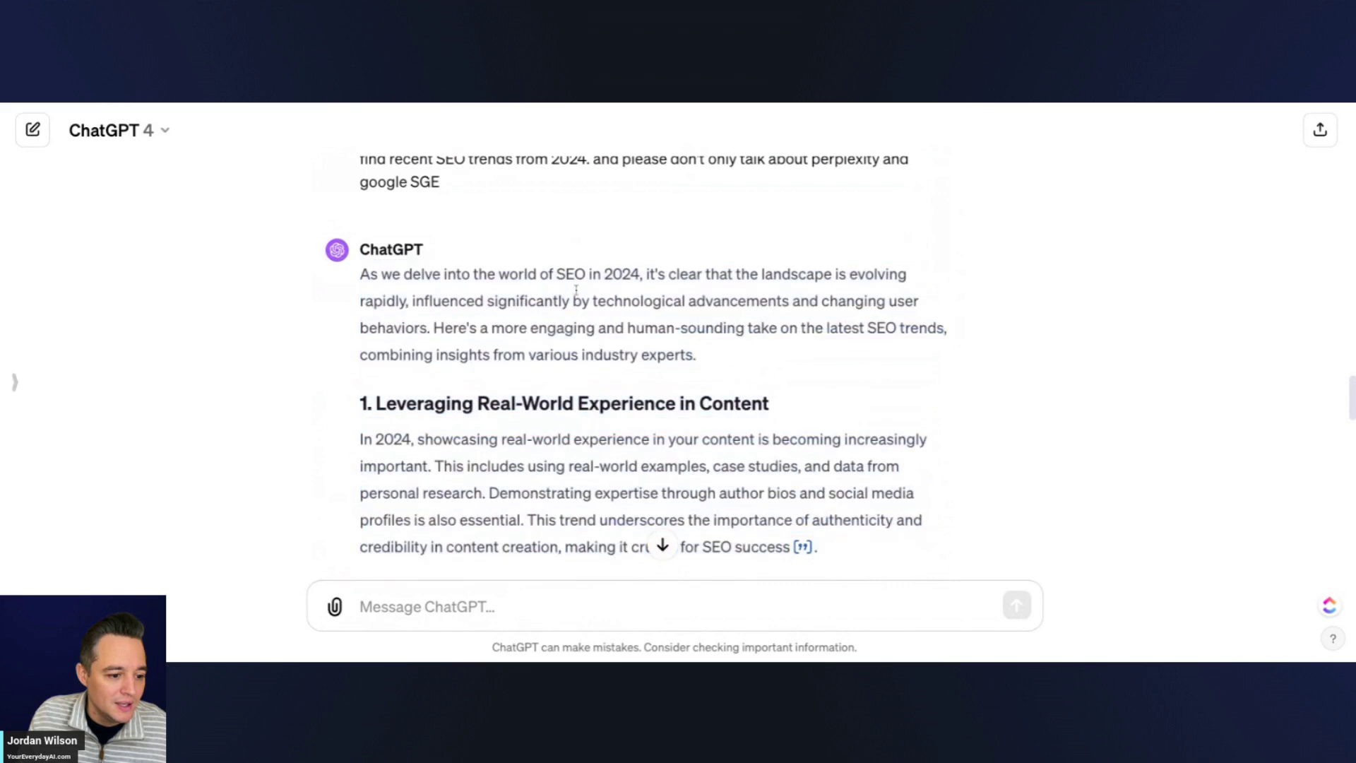
triple_click(732, 361)
Highlight the paragraph under Leveraging Real-World Experience in Content instead
scroll(524, 297, "down", 1)
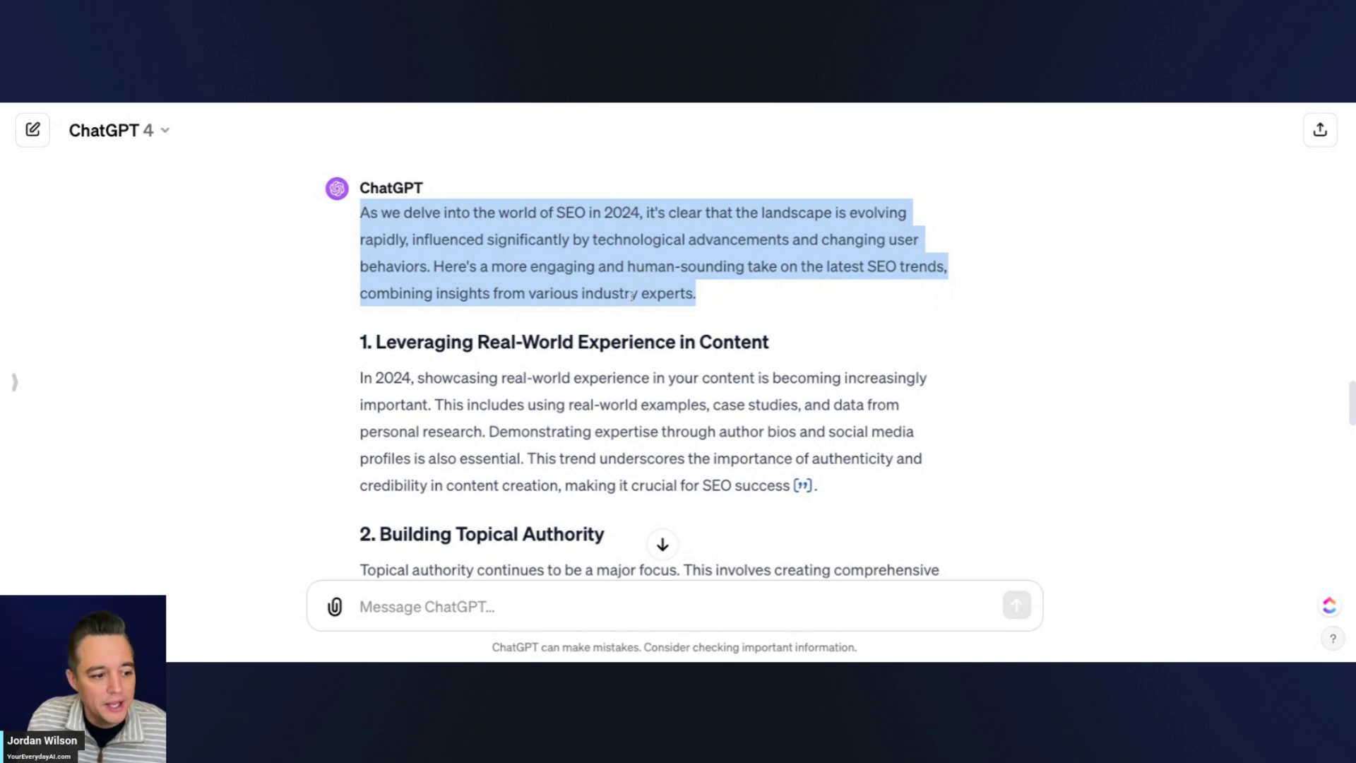
left_click(653, 292)
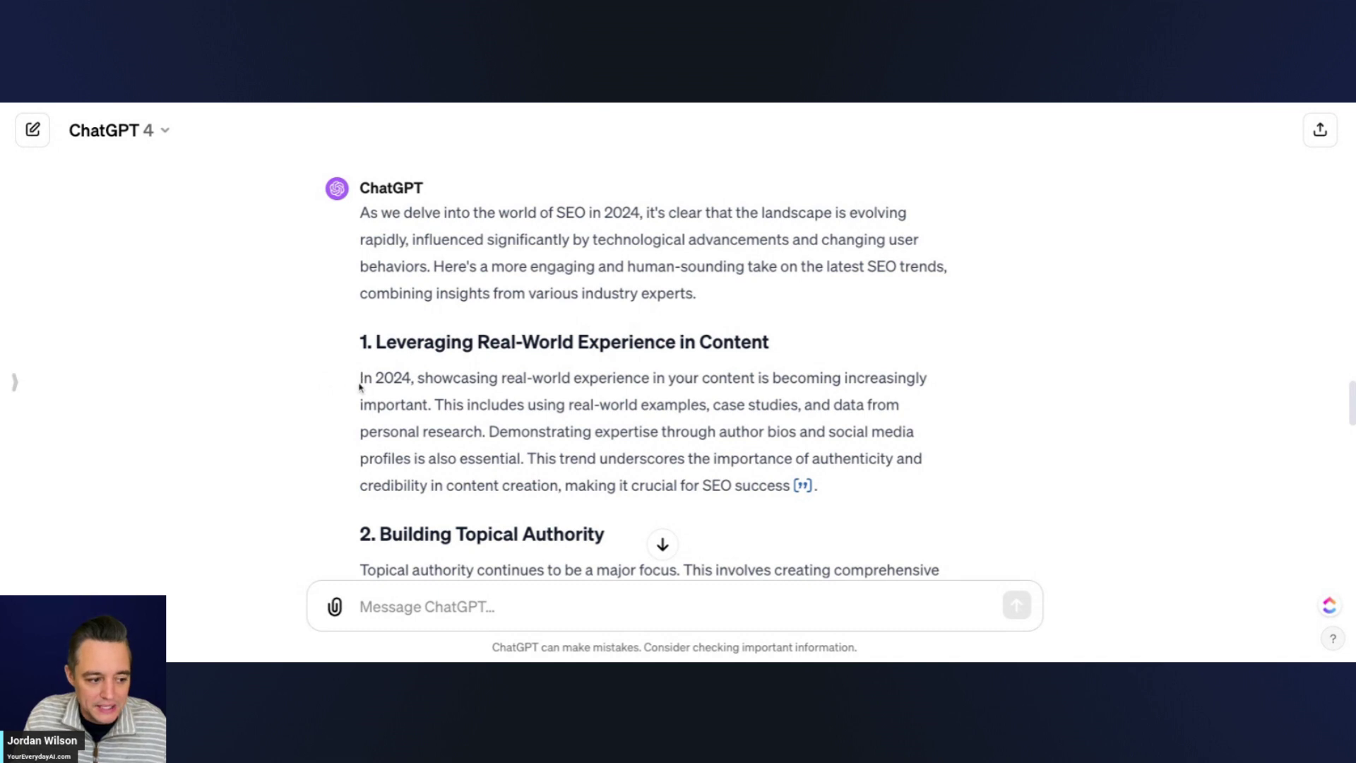
left_click_drag(360, 382, 790, 487)
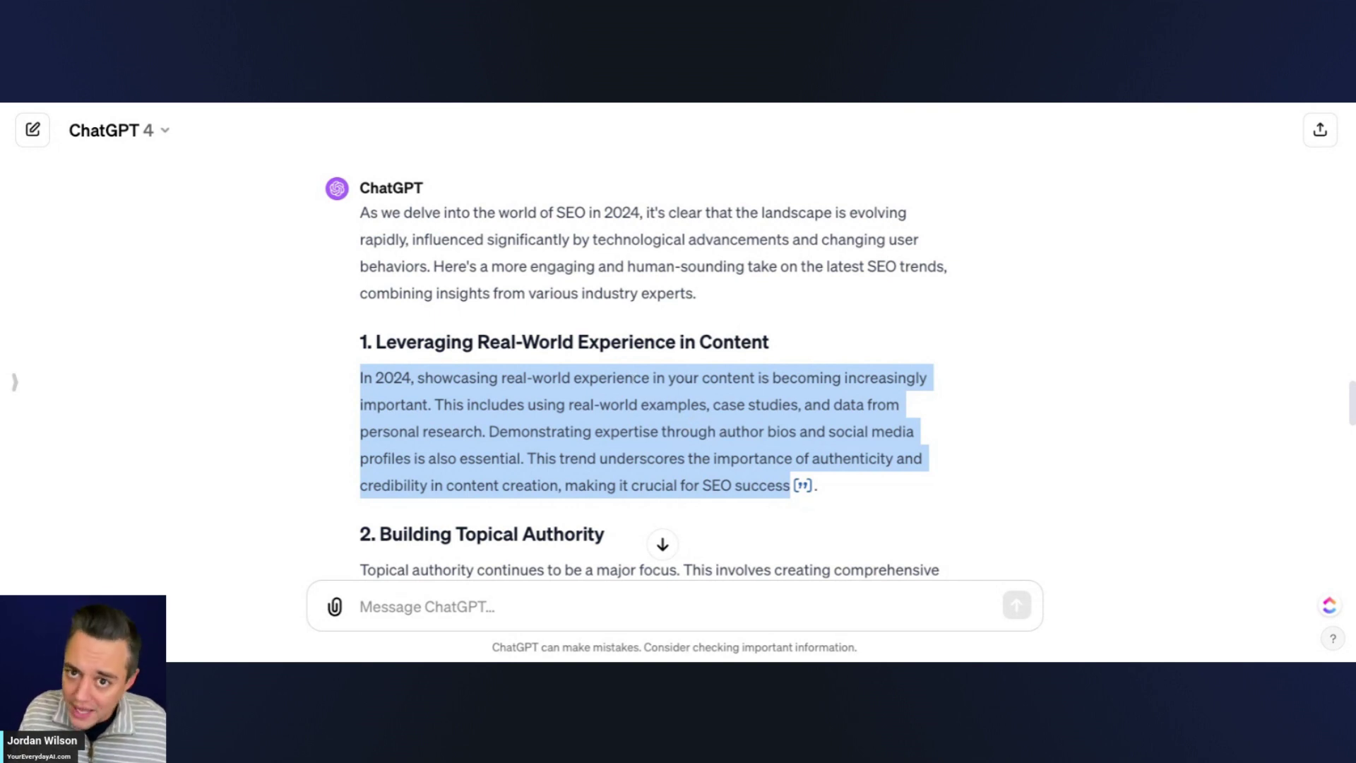
Return to the Write For Me chat and scroll through its article's introduction
left_click(571, 103)
key("alt+Tab")
scroll(448, 233, "up", 15)
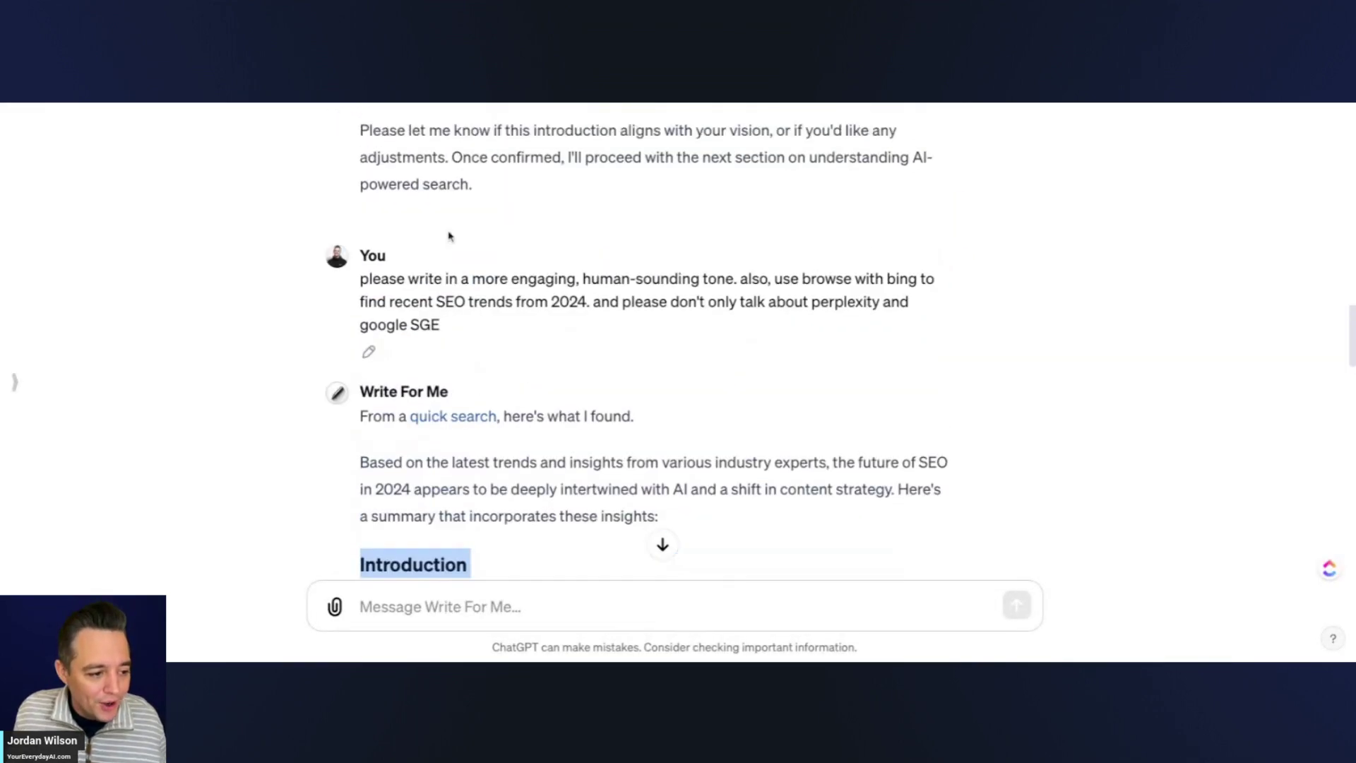
scroll(449, 228, "up", 20)
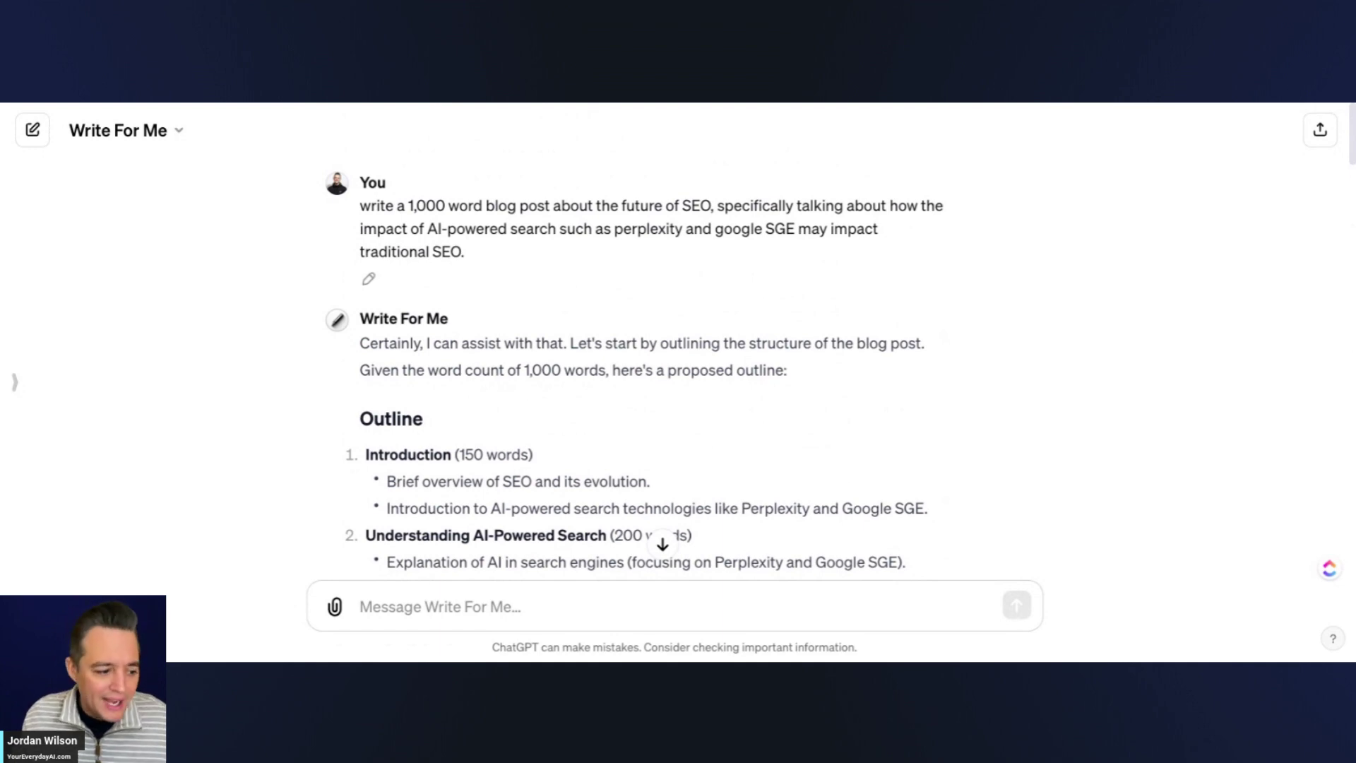
scroll(584, 349, "down", 20)
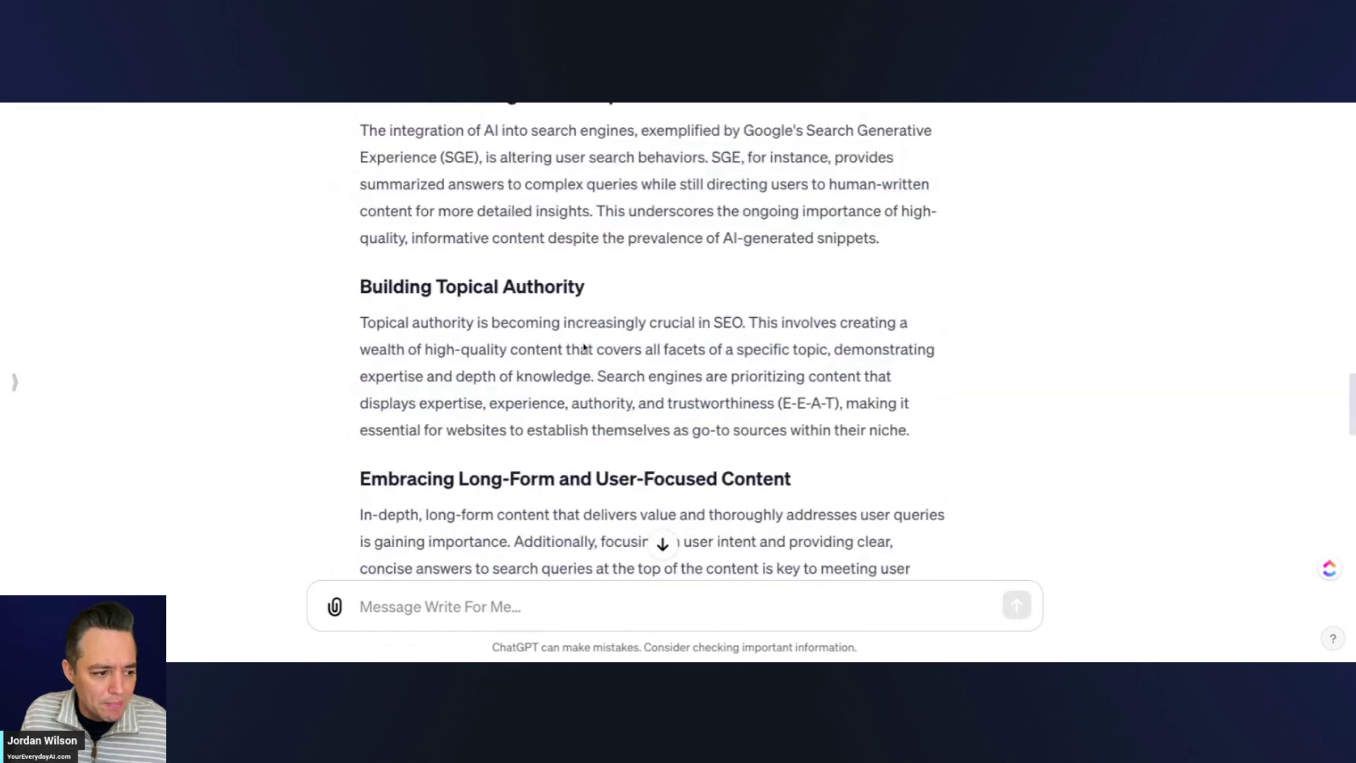
scroll(584, 348, "down", 12)
scroll(561, 339, "up", 15)
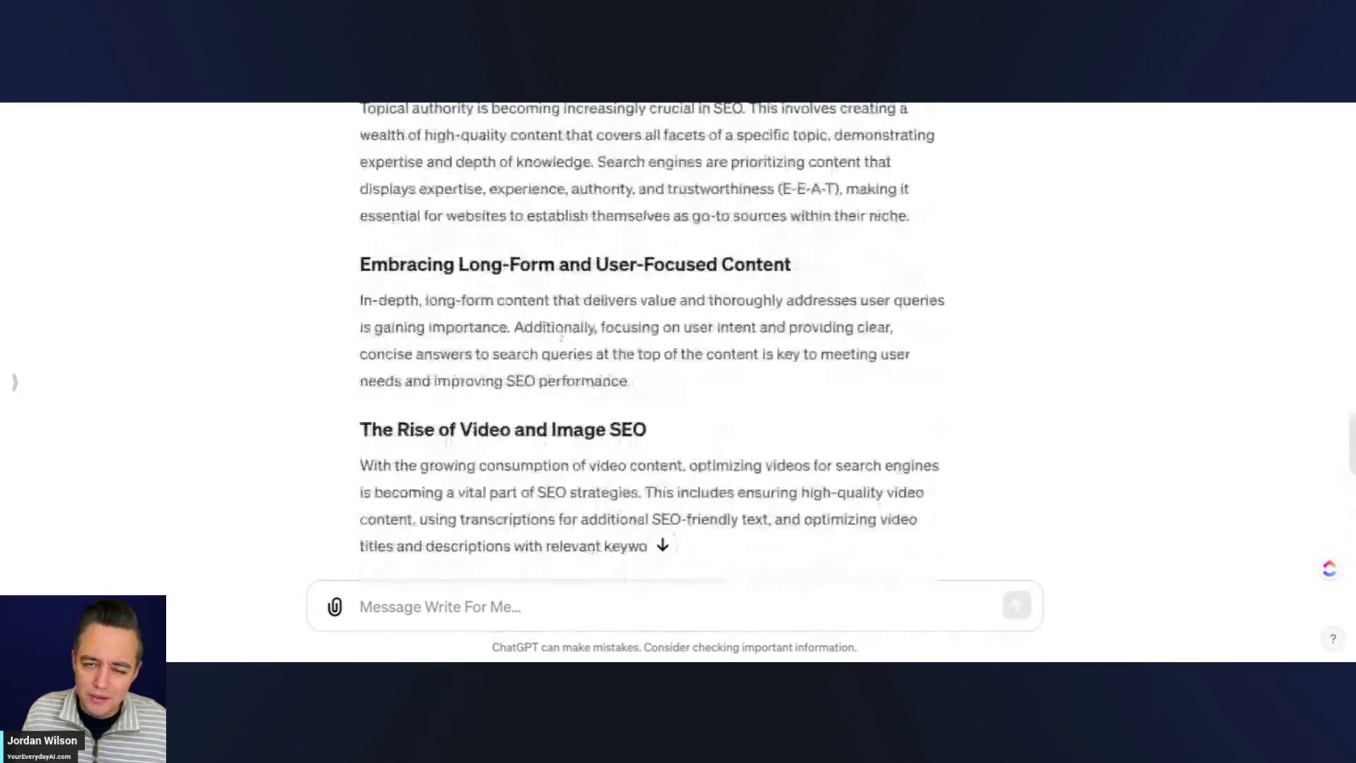
scroll(561, 339, "up", 8)
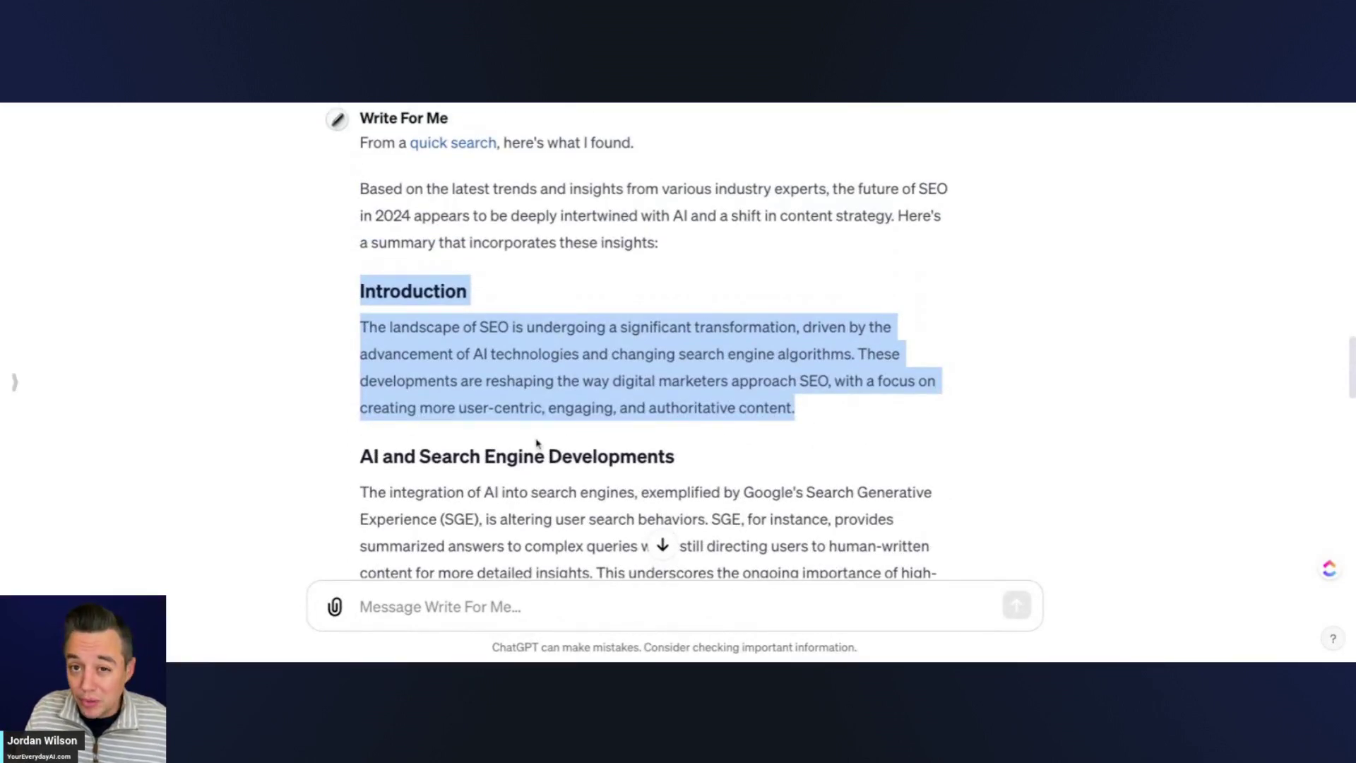
Clear the Introduction highlight and move to the Everyday AI website tab
left_click(616, 401)
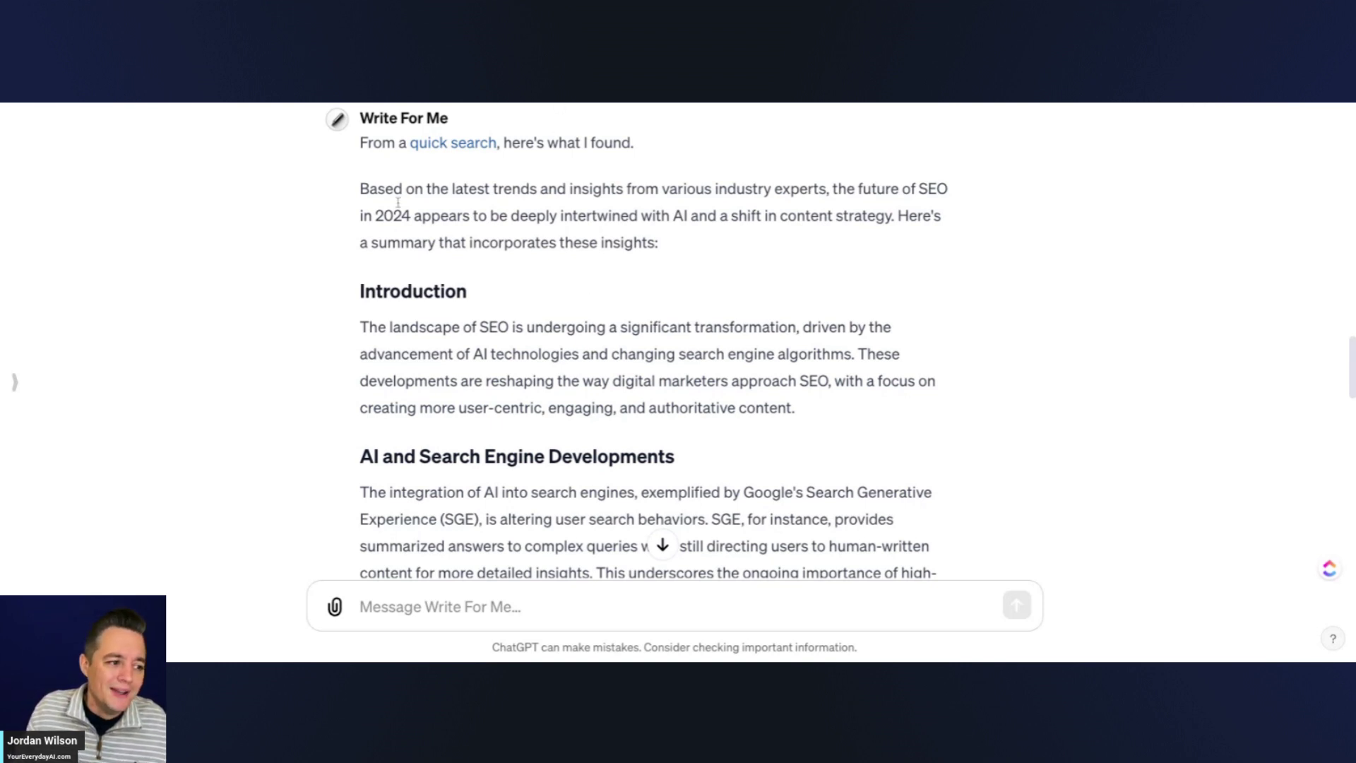
scroll(414, 205, "up", 1)
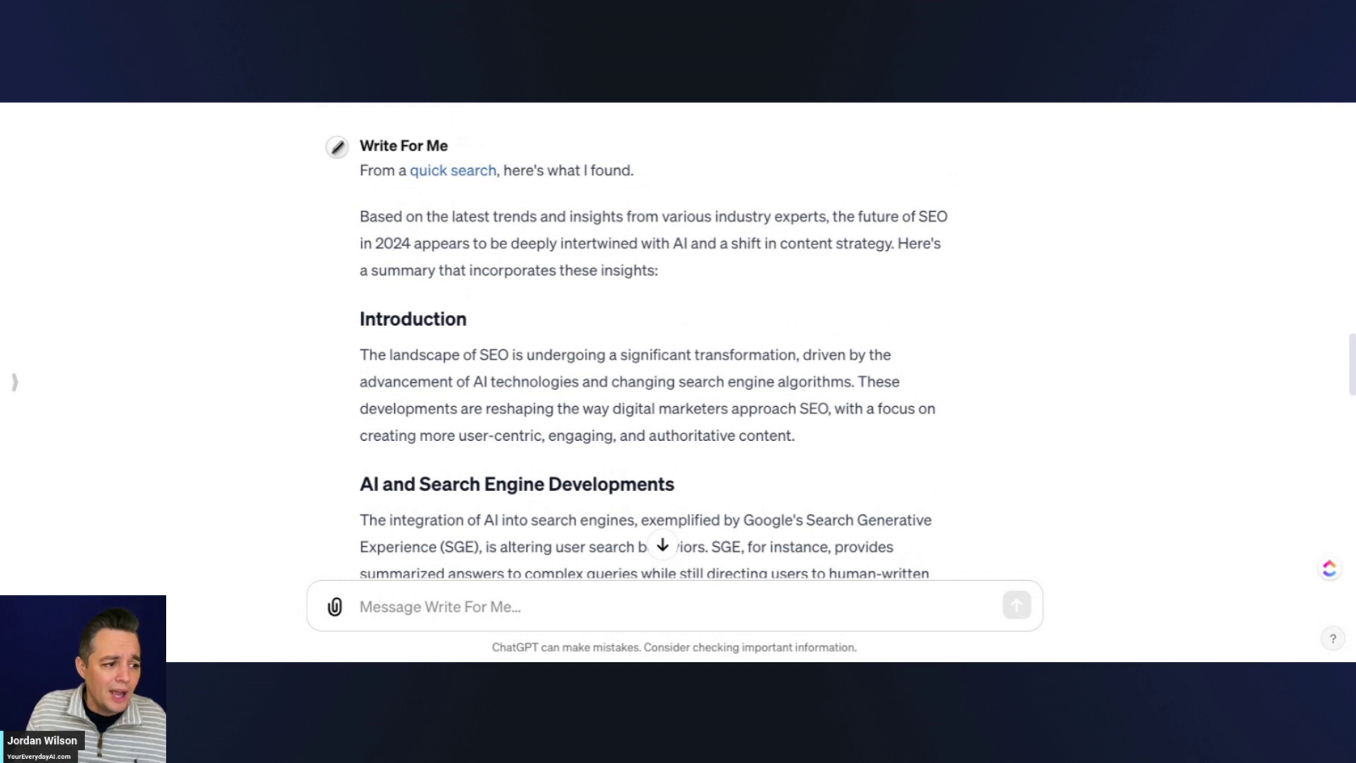
key("ctrl+Tab")
Load the Everyday AI homepage from the site logo, showing the episode 195 player
left_click(68, 136)
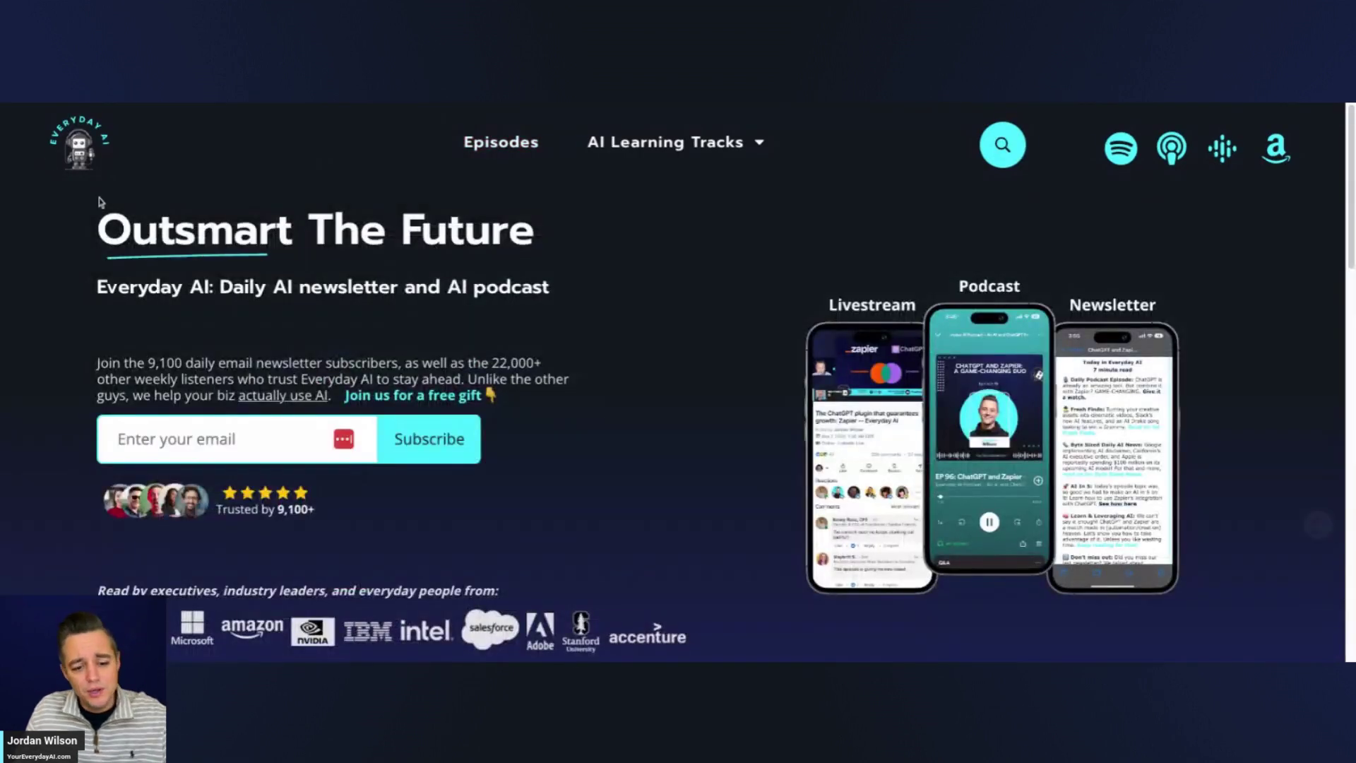